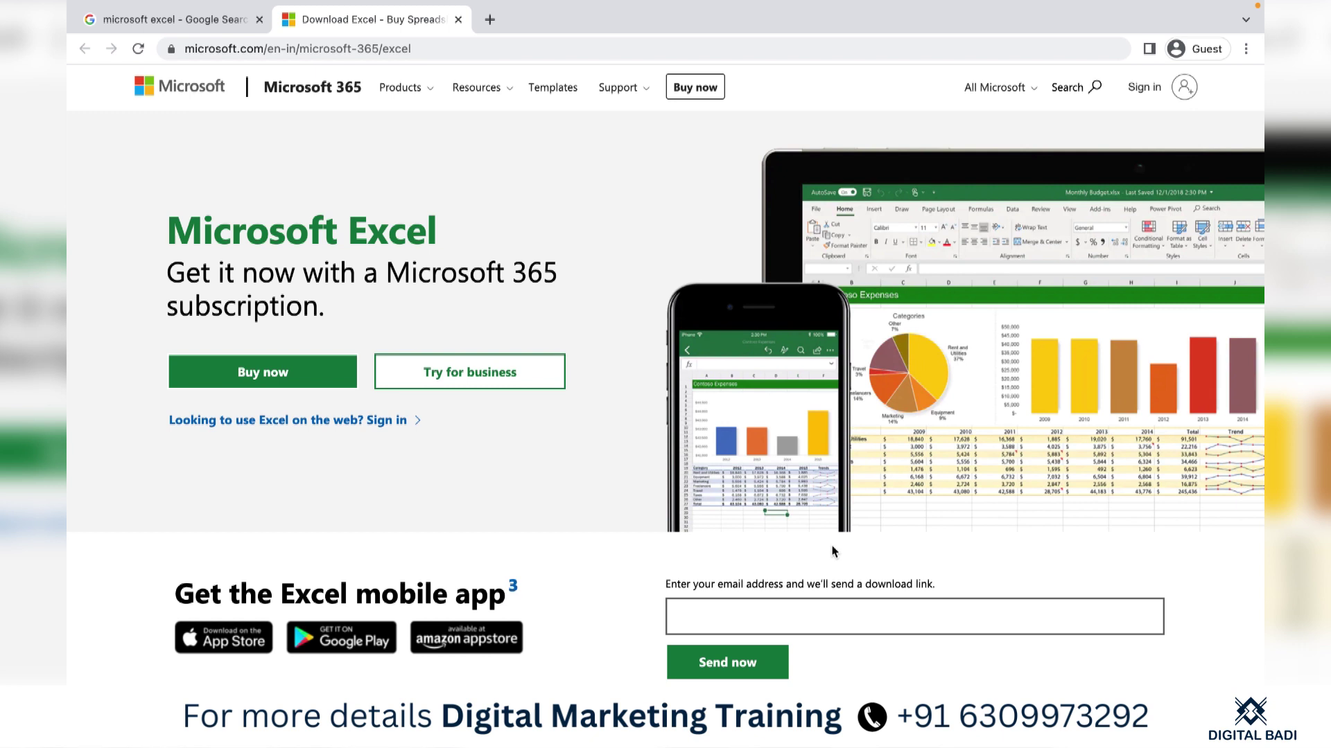
Scroll the Excel product page past 'Enhanced by intelligence' down to 'Get a better picture of your data'.
{"action": "scroll", "coordinate": [834, 551], "scroll_direction": "down", "scroll_amount": 5}
{"action": "scroll", "coordinate": [833, 551], "scroll_direction": "down", "scroll_amount": 1}
{"action": "scroll", "coordinate": [834, 551], "scroll_direction": "down", "scroll_amount": 8}
{"action": "scroll", "coordinate": [832, 546], "scroll_direction": "up", "scroll_amount": 3}
{"action": "scroll", "coordinate": [831, 546], "scroll_direction": "up", "scroll_amount": 10}
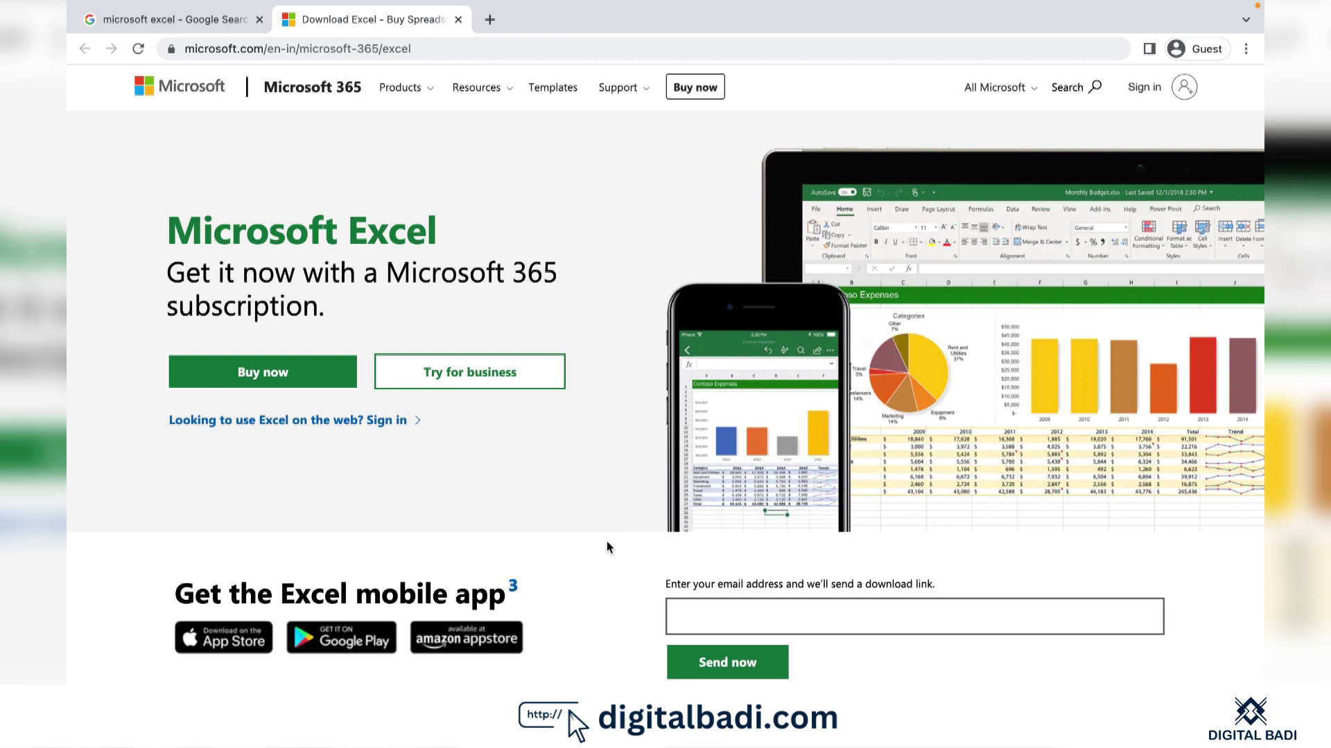
{"action": "scroll", "coordinate": [606, 541], "scroll_direction": "down", "scroll_amount": 5}
{"action": "scroll", "coordinate": [505, 201], "scroll_direction": "down", "scroll_amount": 5}
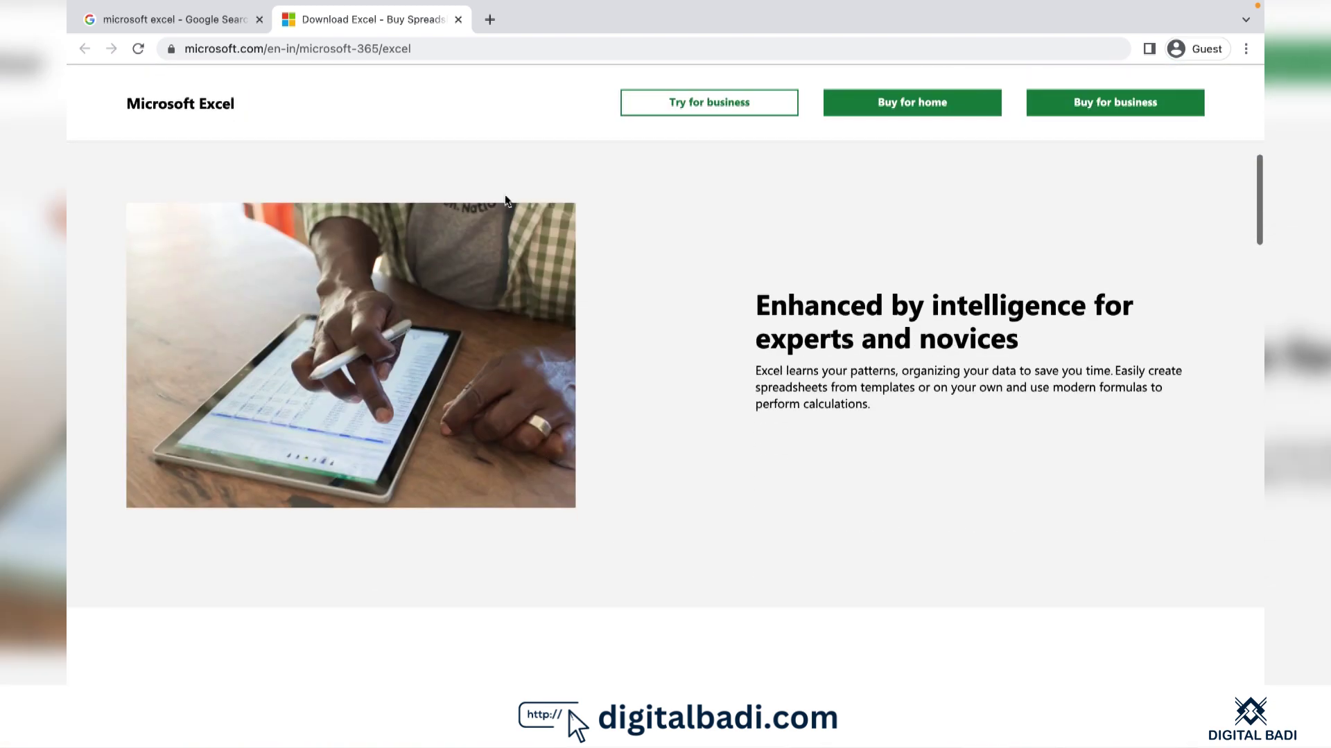
{"action": "scroll", "coordinate": [490, 383], "scroll_direction": "up", "scroll_amount": 1}
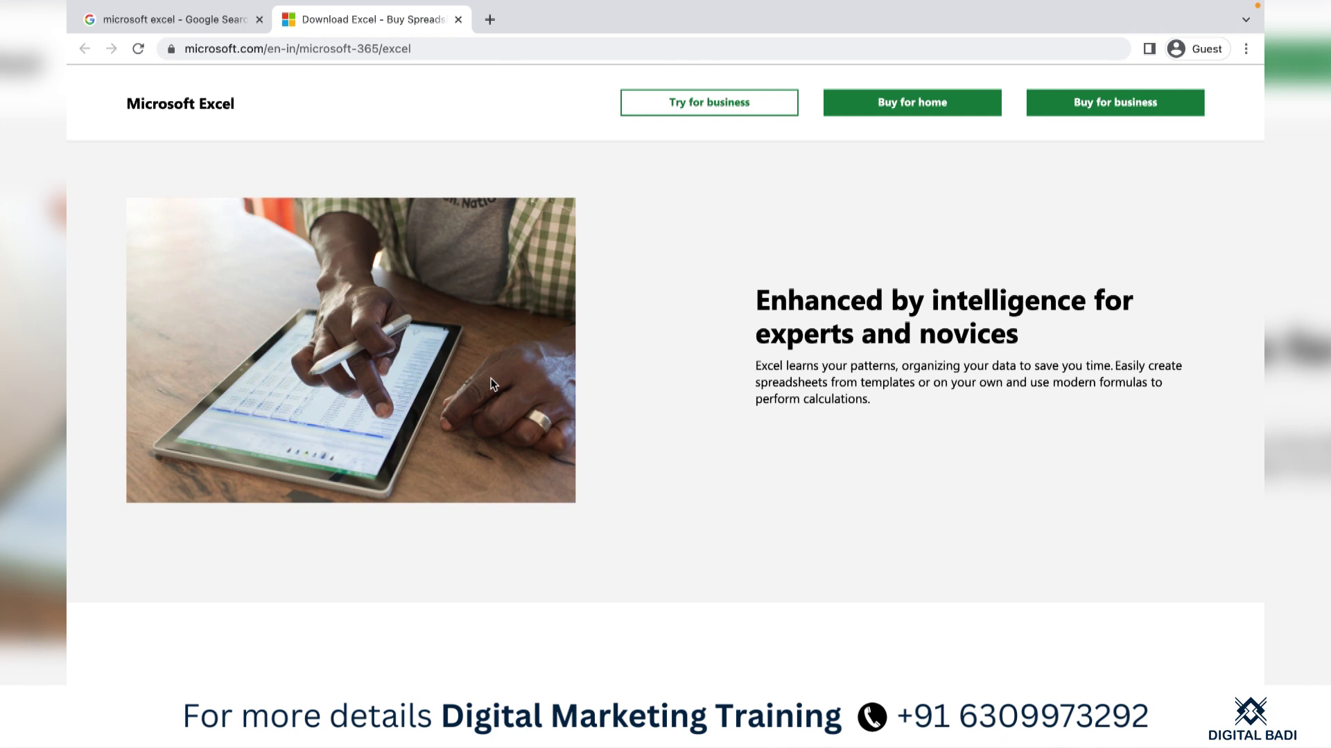
{"action": "scroll", "coordinate": [492, 384], "scroll_direction": "down", "scroll_amount": 3}
{"action": "scroll", "coordinate": [492, 384], "scroll_direction": "down", "scroll_amount": 4}
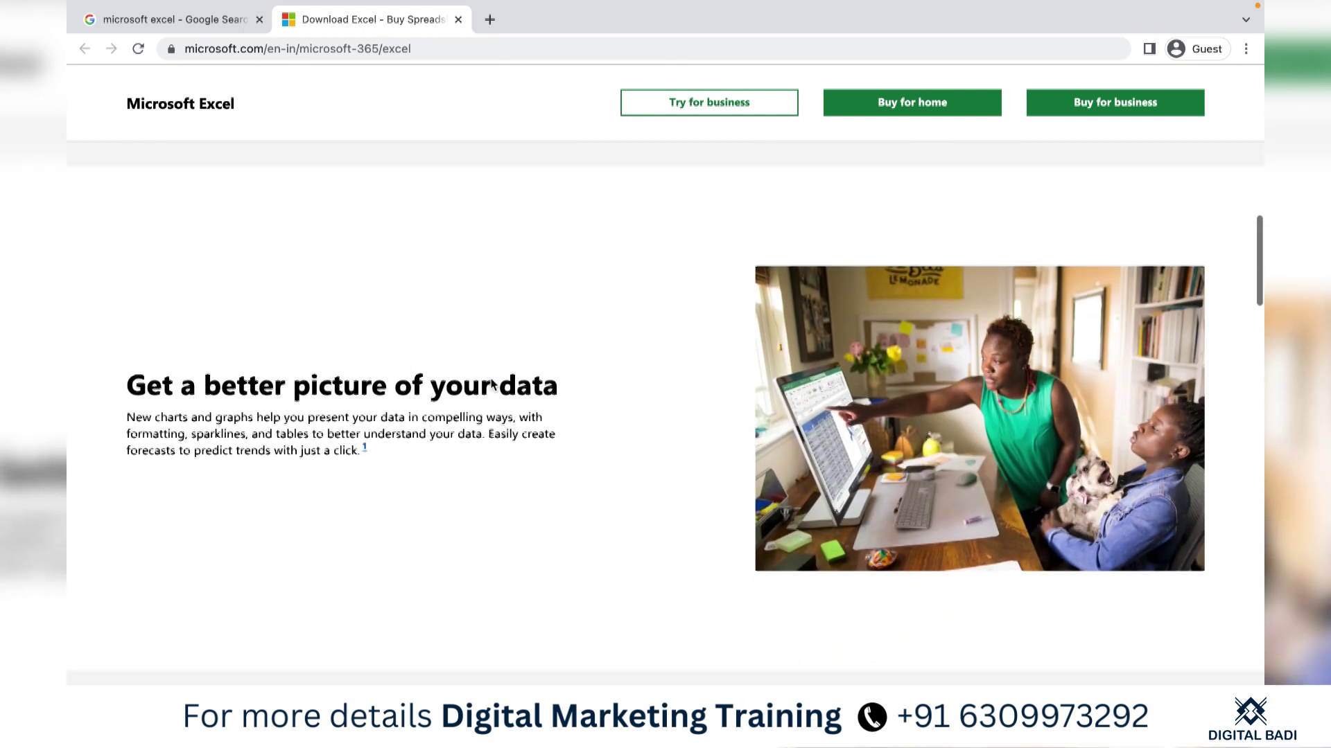
{"action": "scroll", "coordinate": [491, 378], "scroll_direction": "down", "scroll_amount": 2}
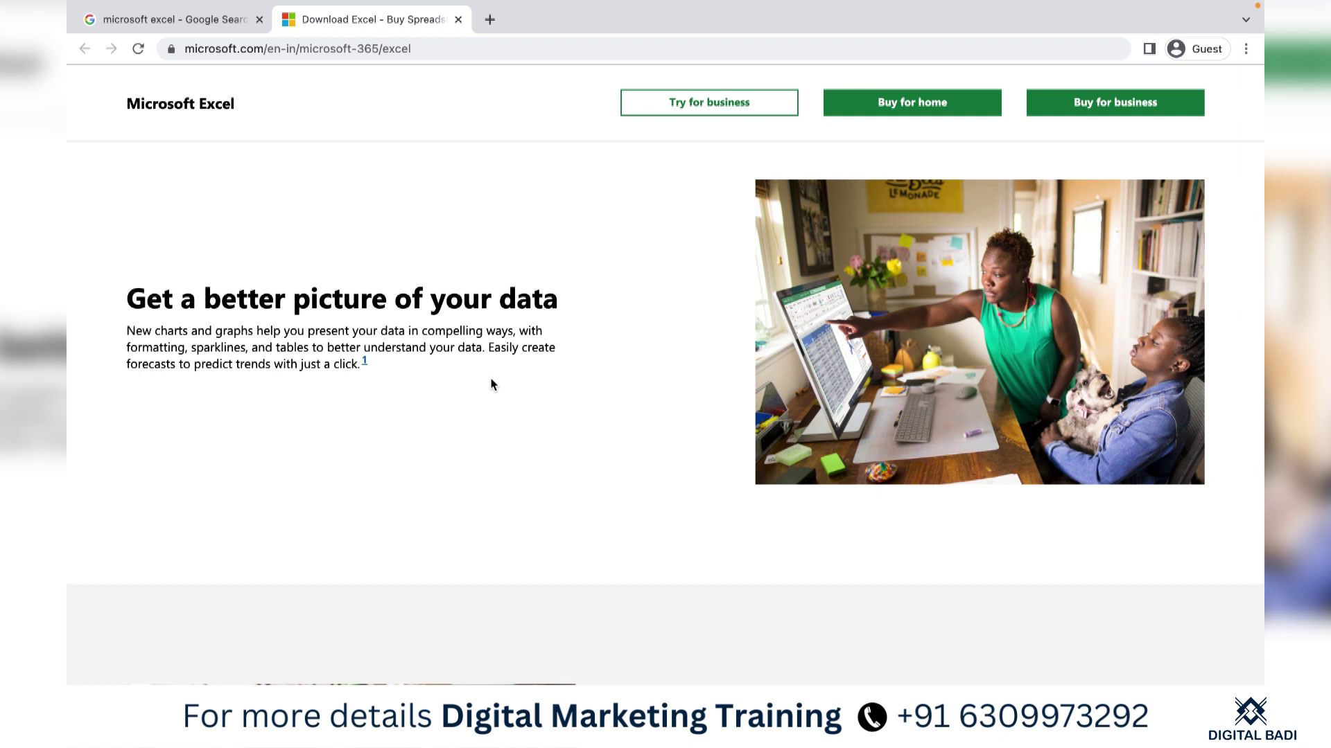
{"action": "key", "text": "super+space"}
Launch Excel via Spotlight, create the blank workbook Book3 and show its Formulas tab.
{"action": "type", "text": "excel"}
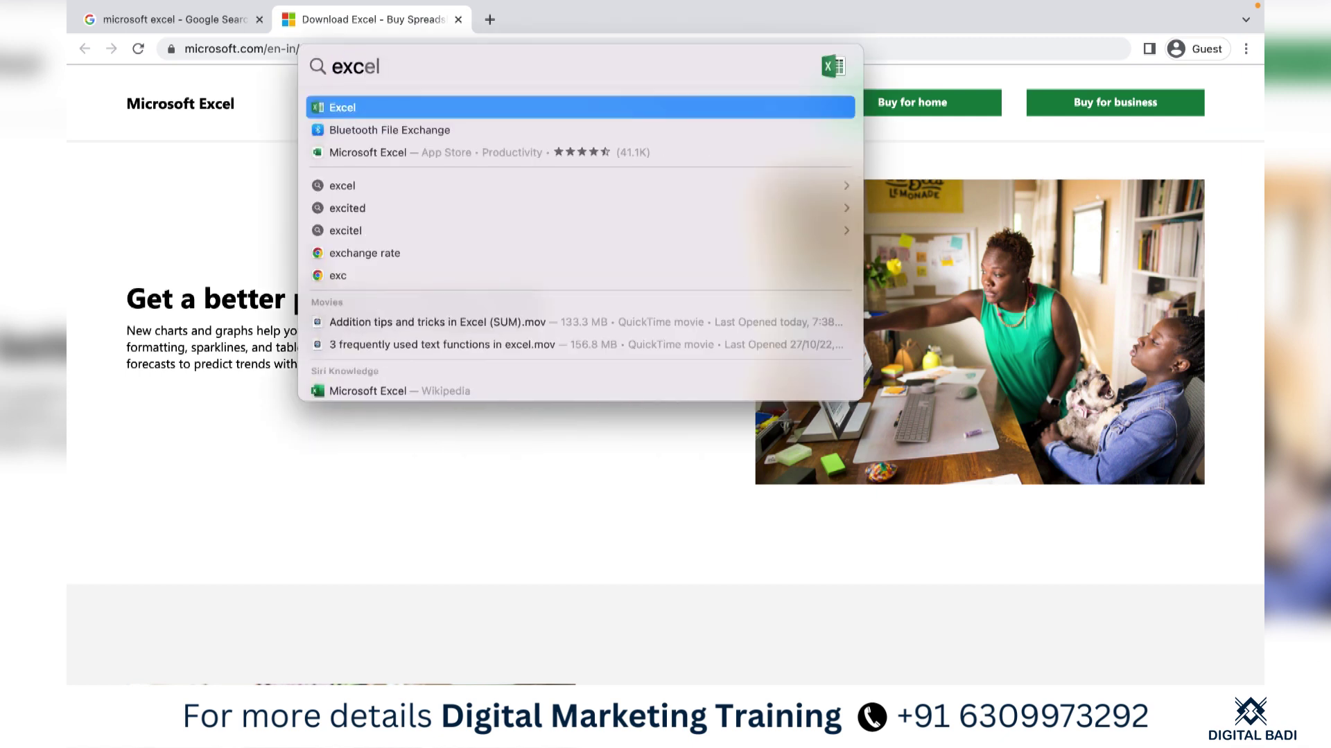
{"action": "left_click", "coordinate": [493, 112]}
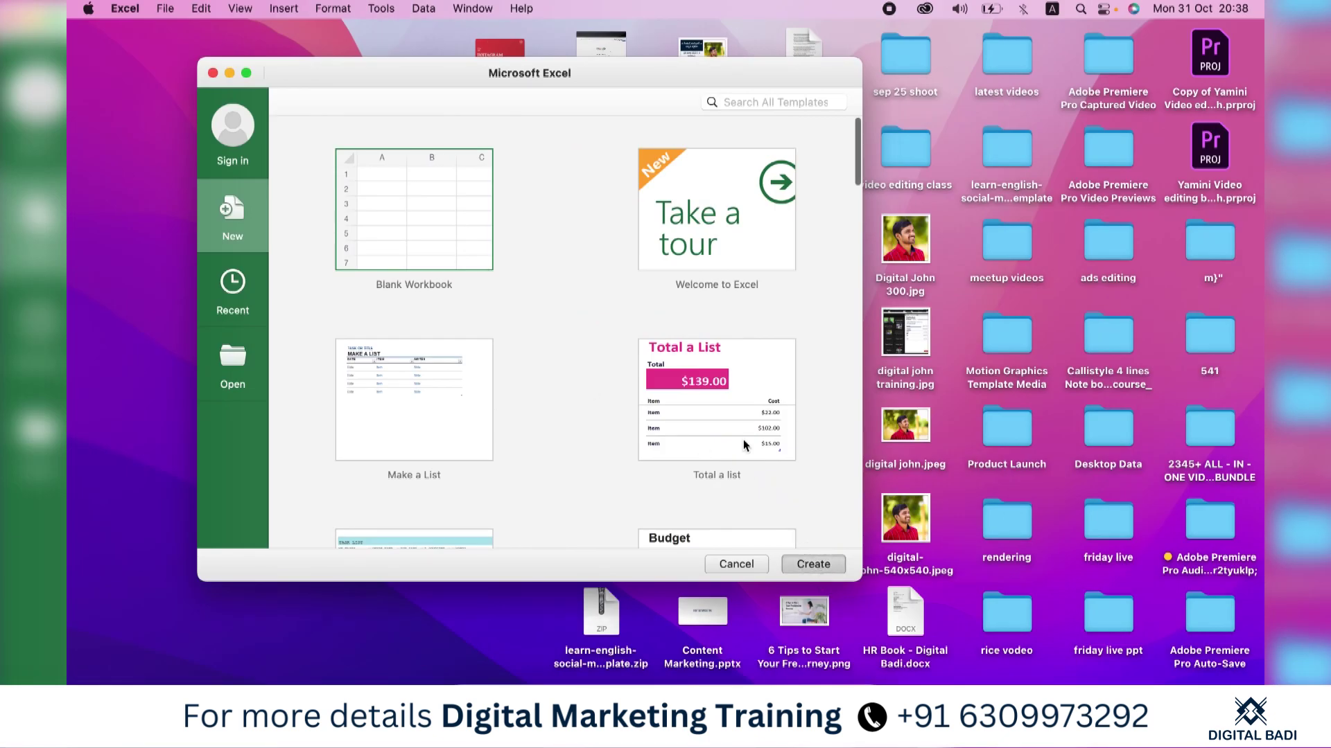
{"action": "left_click", "coordinate": [814, 564]}
{"action": "left_click", "coordinate": [452, 275]}
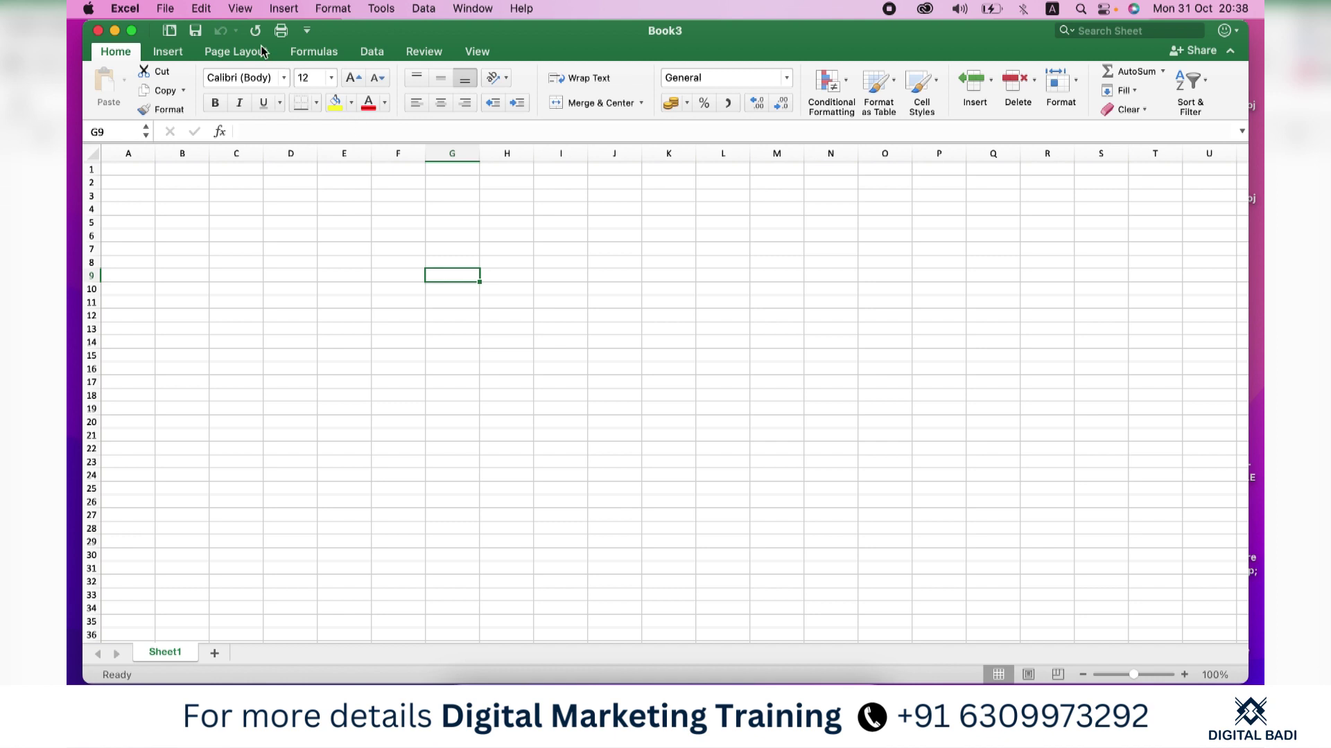
{"action": "left_click", "coordinate": [315, 52]}
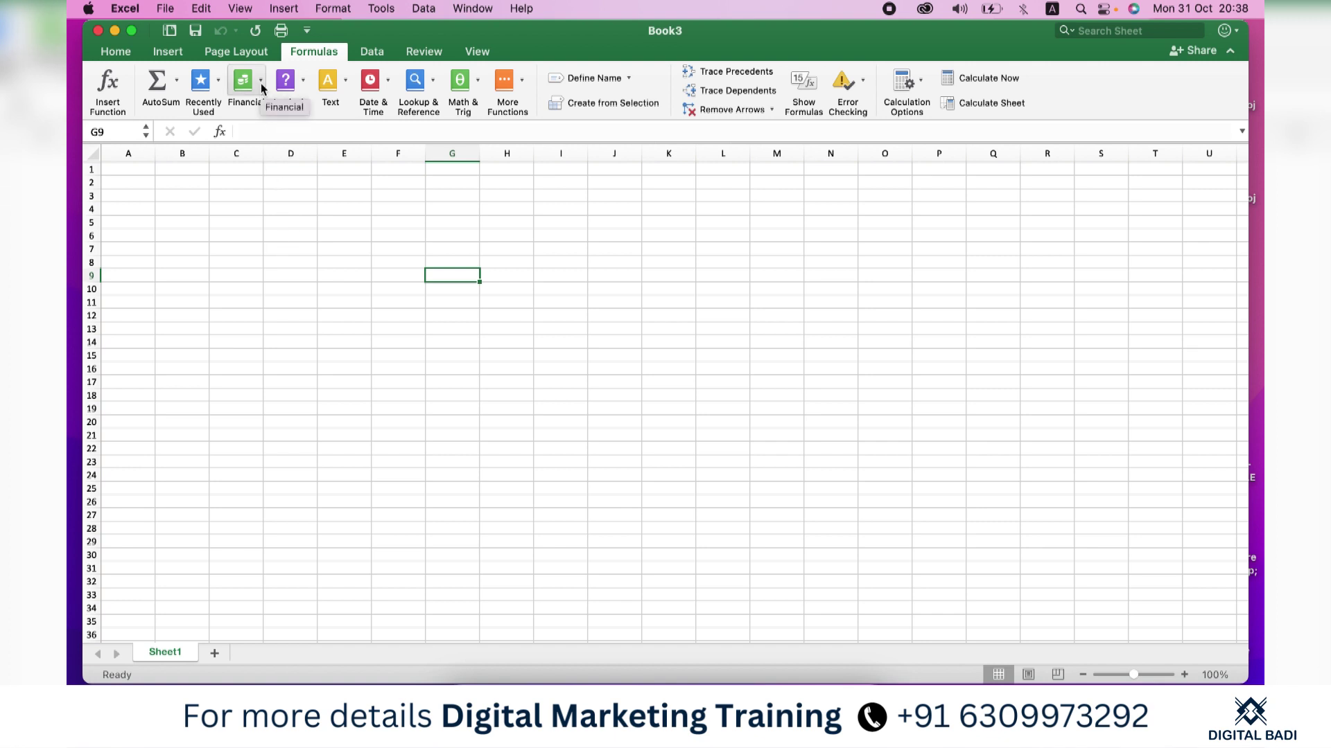
Browse the Financial function list, scrolling past IRR, NPV, PMT, PV, RATE and SLN.
{"action": "left_click", "coordinate": [262, 87]}
{"action": "scroll", "coordinate": [347, 564], "scroll_direction": "down", "scroll_amount": 3}
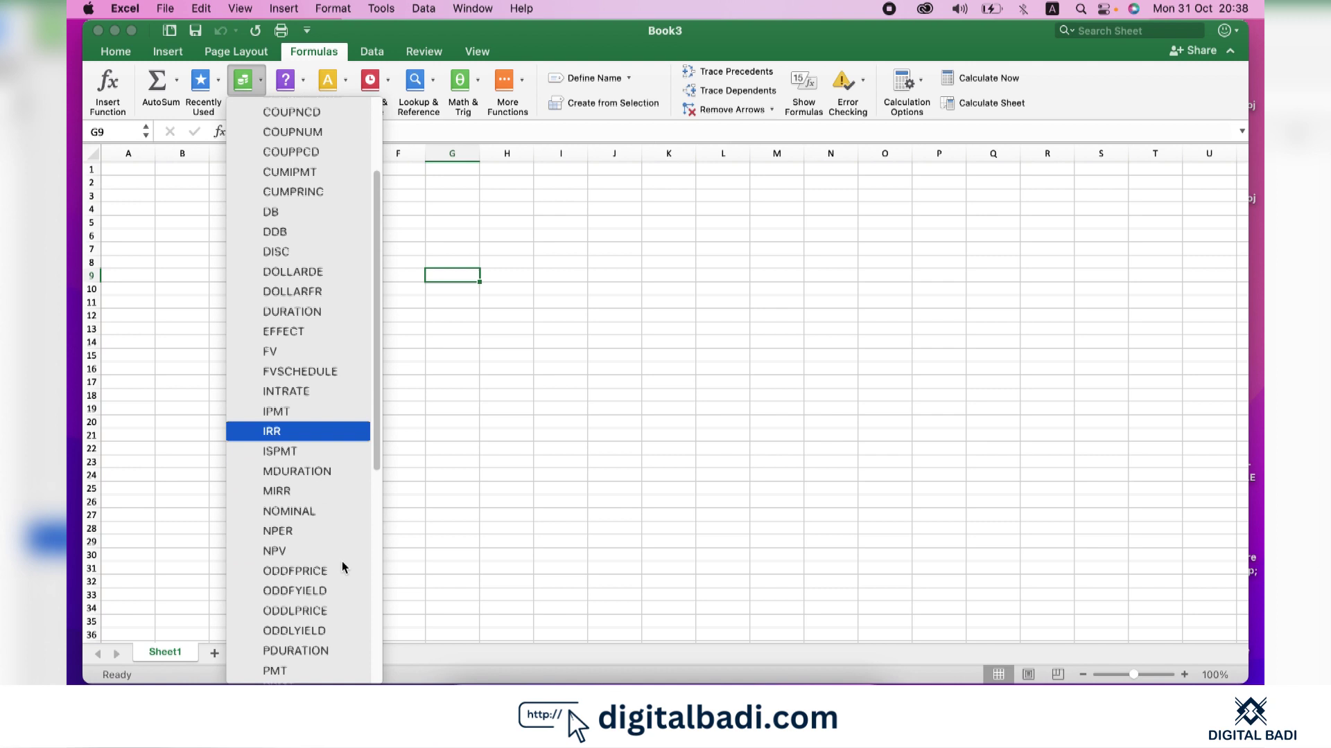
{"action": "scroll", "coordinate": [342, 567], "scroll_direction": "down", "scroll_amount": 5}
{"action": "scroll", "coordinate": [342, 567], "scroll_direction": "down", "scroll_amount": 3}
{"action": "scroll", "coordinate": [343, 567], "scroll_direction": "up", "scroll_amount": 2}
{"action": "scroll", "coordinate": [342, 566], "scroll_direction": "up", "scroll_amount": 2}
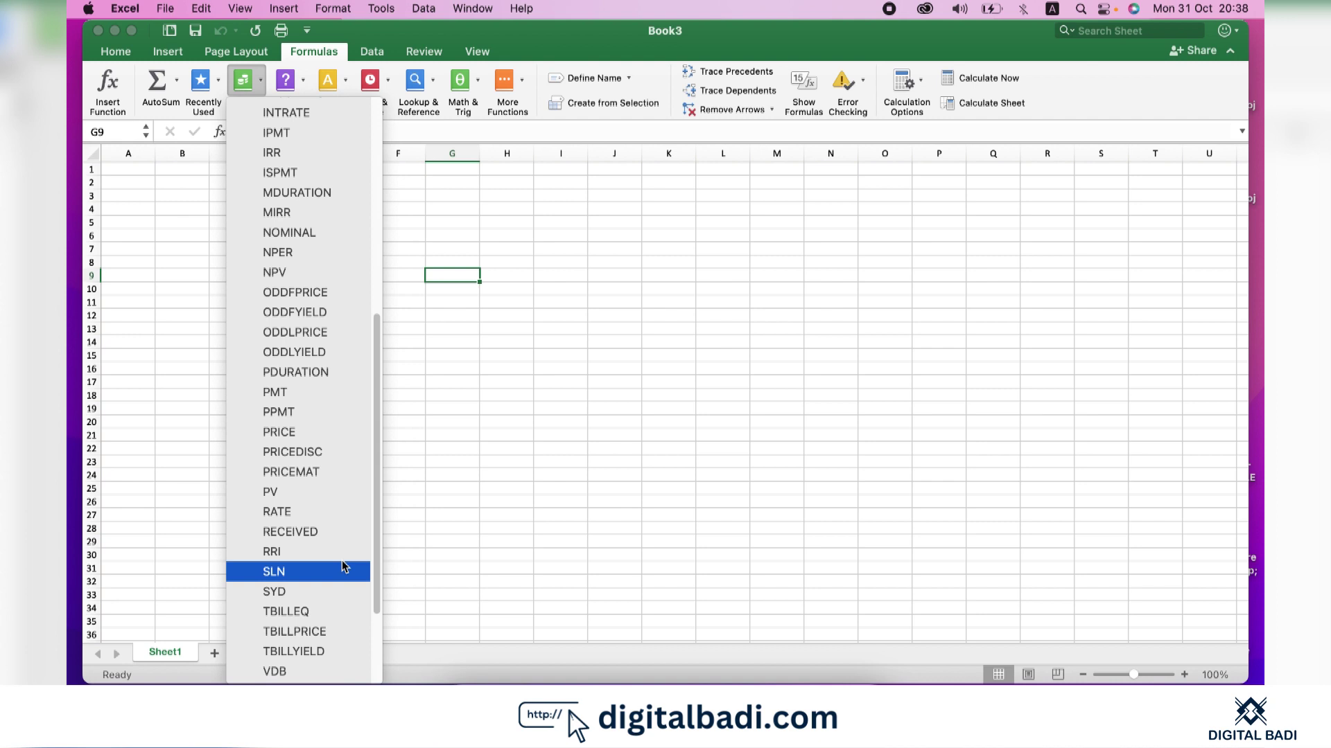
{"action": "scroll", "coordinate": [342, 567], "scroll_direction": "up", "scroll_amount": 3}
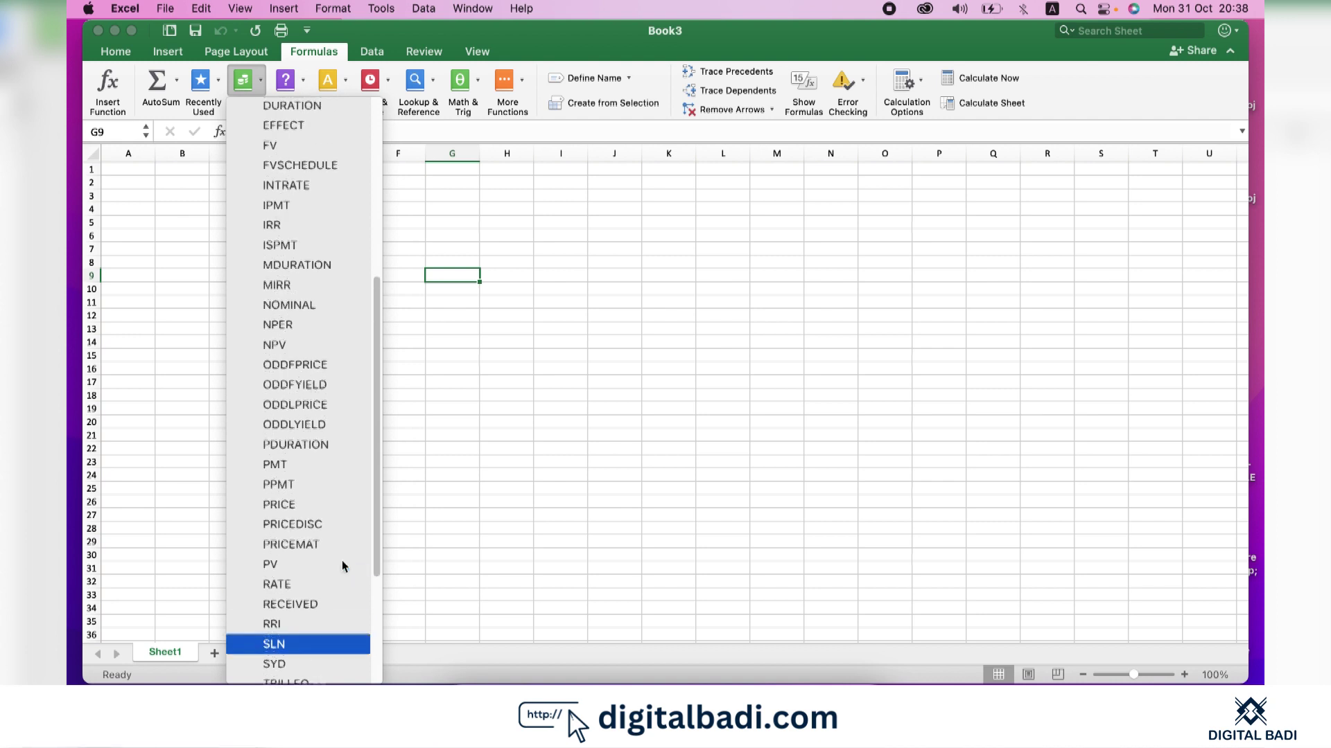
{"action": "scroll", "coordinate": [342, 564], "scroll_direction": "up", "scroll_amount": 2}
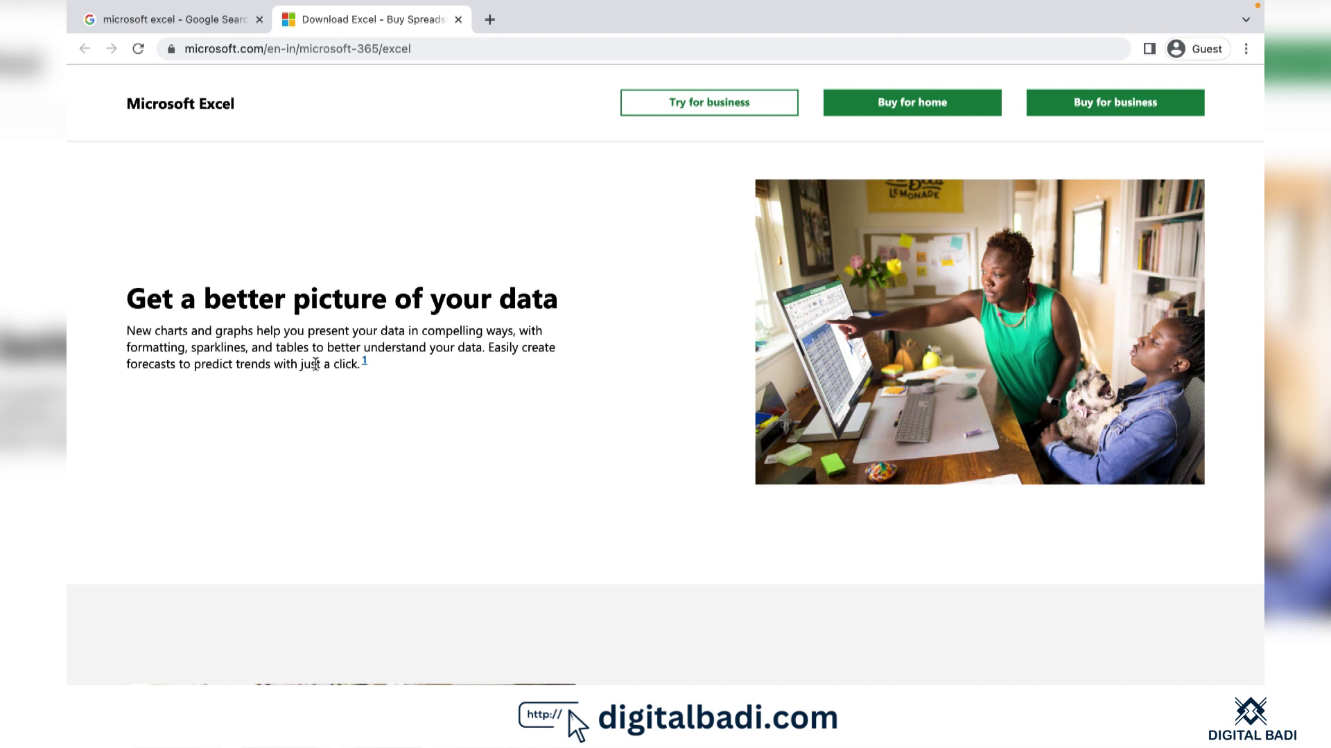
Scroll down to the bottom of the Excel product page.
{"action": "scroll", "coordinate": [315, 364], "scroll_direction": "down", "scroll_amount": 5}
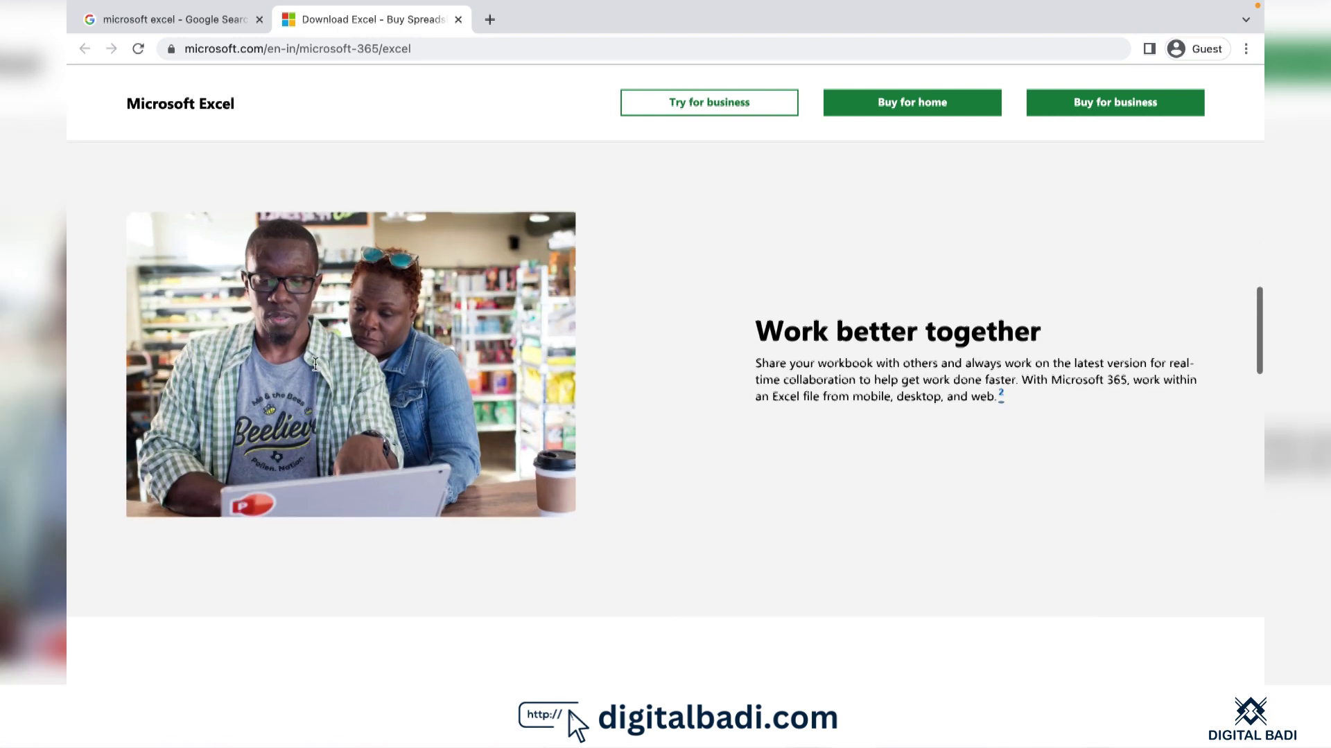
{"action": "scroll", "coordinate": [314, 363], "scroll_direction": "down", "scroll_amount": 2}
{"action": "scroll", "coordinate": [315, 364], "scroll_direction": "down", "scroll_amount": 3}
{"action": "scroll", "coordinate": [315, 363], "scroll_direction": "down", "scroll_amount": 3}
{"action": "scroll", "coordinate": [316, 364], "scroll_direction": "down", "scroll_amount": 2}
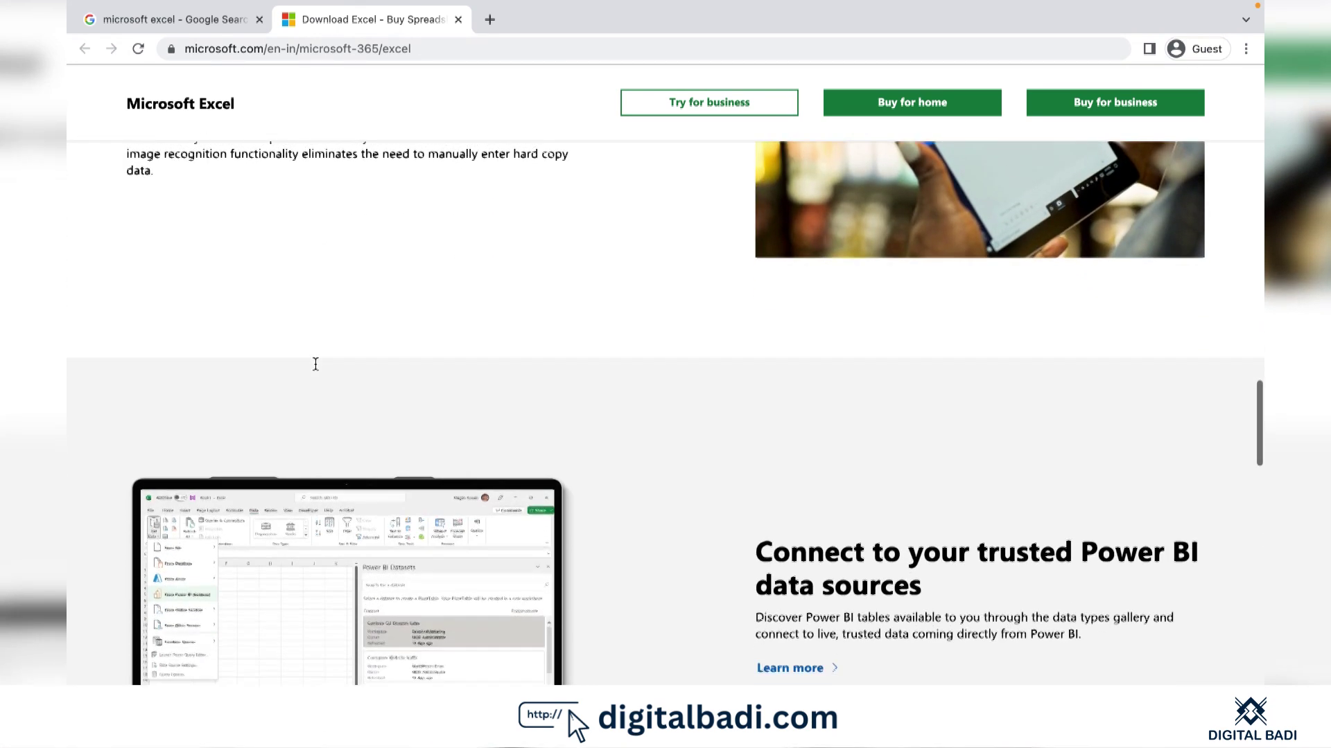
{"action": "scroll", "coordinate": [315, 364], "scroll_direction": "down", "scroll_amount": 4}
{"action": "scroll", "coordinate": [315, 364], "scroll_direction": "down", "scroll_amount": 1}
{"action": "scroll", "coordinate": [315, 364], "scroll_direction": "down", "scroll_amount": 7}
{"action": "scroll", "coordinate": [316, 364], "scroll_direction": "down", "scroll_amount": 1}
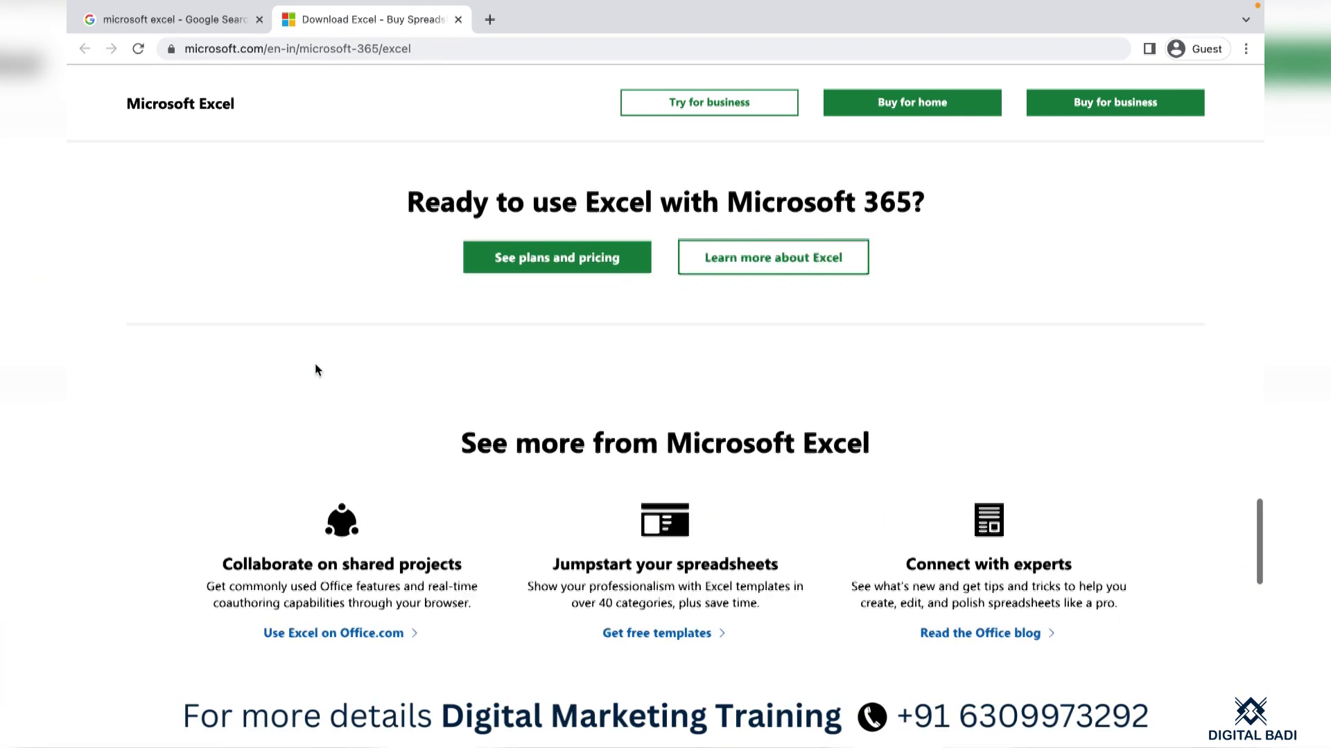
{"action": "scroll", "coordinate": [316, 364], "scroll_direction": "down", "scroll_amount": 2}
Return to the top of the page and view the Buy now options For home and For business.
{"action": "scroll", "coordinate": [314, 363], "scroll_direction": "up", "scroll_amount": 3}
{"action": "scroll", "coordinate": [314, 363], "scroll_direction": "up", "scroll_amount": 6}
{"action": "scroll", "coordinate": [315, 365], "scroll_direction": "up", "scroll_amount": 5}
{"action": "scroll", "coordinate": [315, 366], "scroll_direction": "up", "scroll_amount": 5}
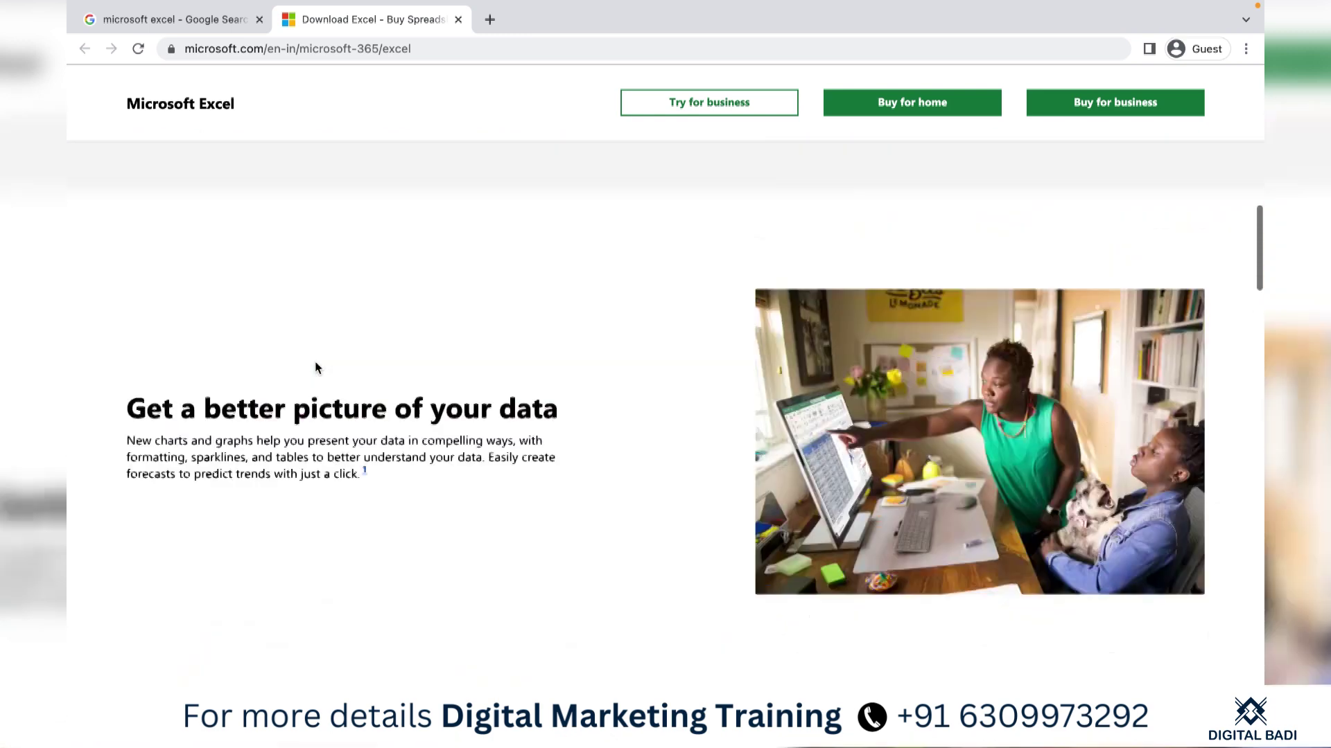
{"action": "scroll", "coordinate": [316, 366], "scroll_direction": "up", "scroll_amount": 10}
{"action": "scroll", "coordinate": [315, 366], "scroll_direction": "up", "scroll_amount": 4}
{"action": "left_click", "coordinate": [316, 366]}
{"action": "mouse_move", "coordinate": [262, 372]}
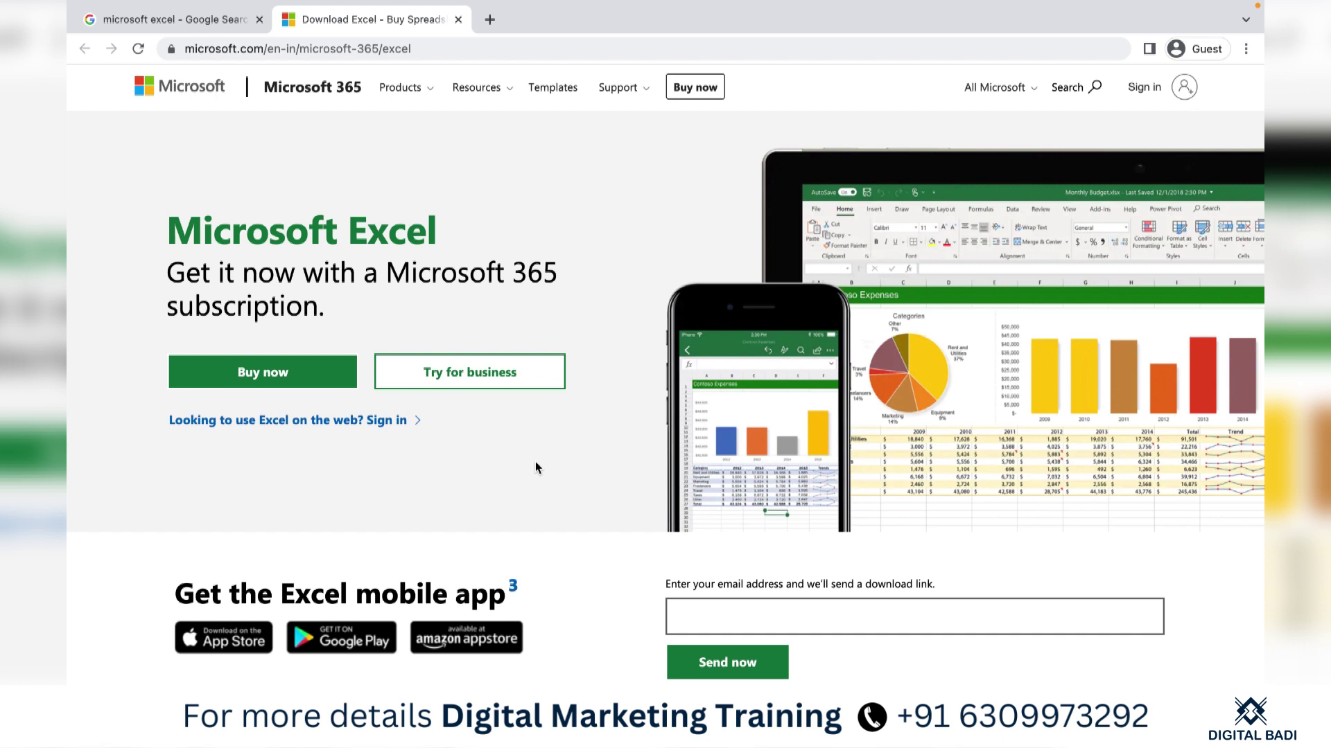
Scroll the Excel page to the 'Enhanced by intelligence for experts and novices' section.
{"action": "scroll", "coordinate": [535, 461], "scroll_direction": "down", "scroll_amount": 3}
{"action": "scroll", "coordinate": [535, 461], "scroll_direction": "down", "scroll_amount": 5}
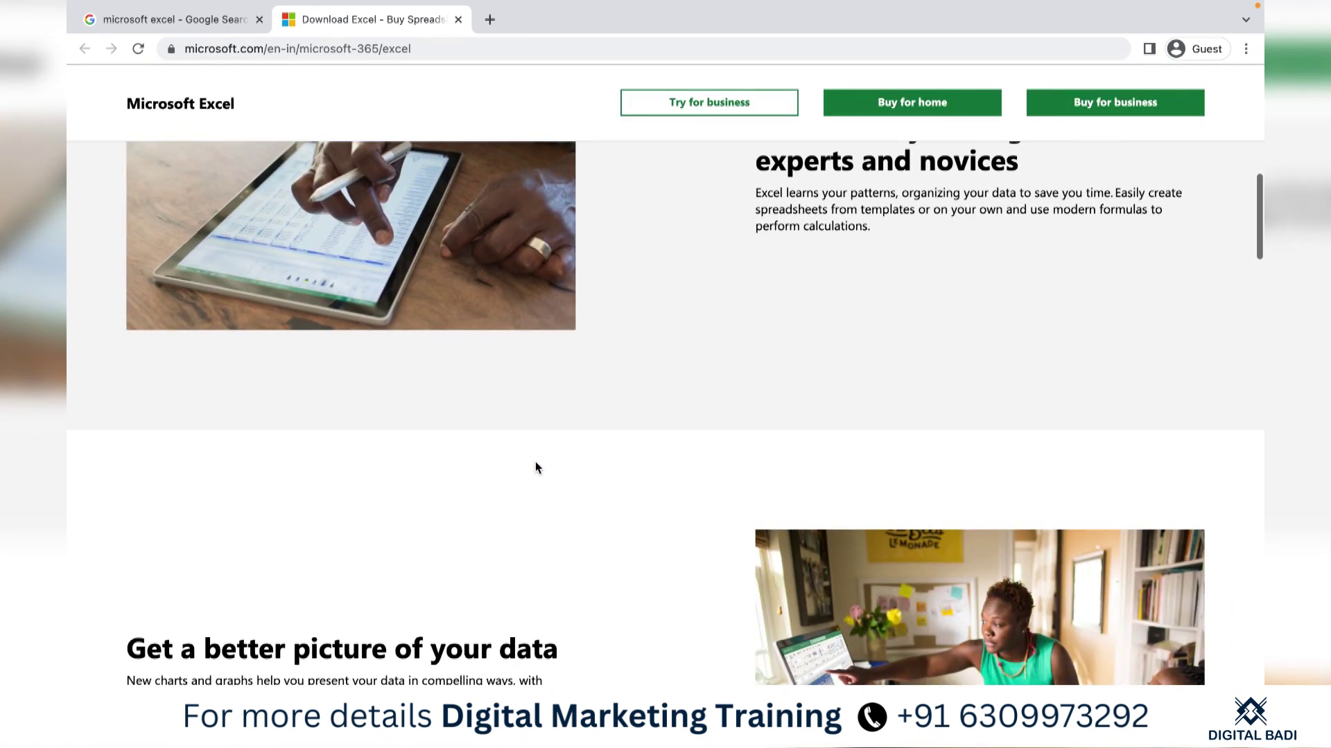
{"action": "scroll", "coordinate": [535, 461], "scroll_direction": "up", "scroll_amount": 3}
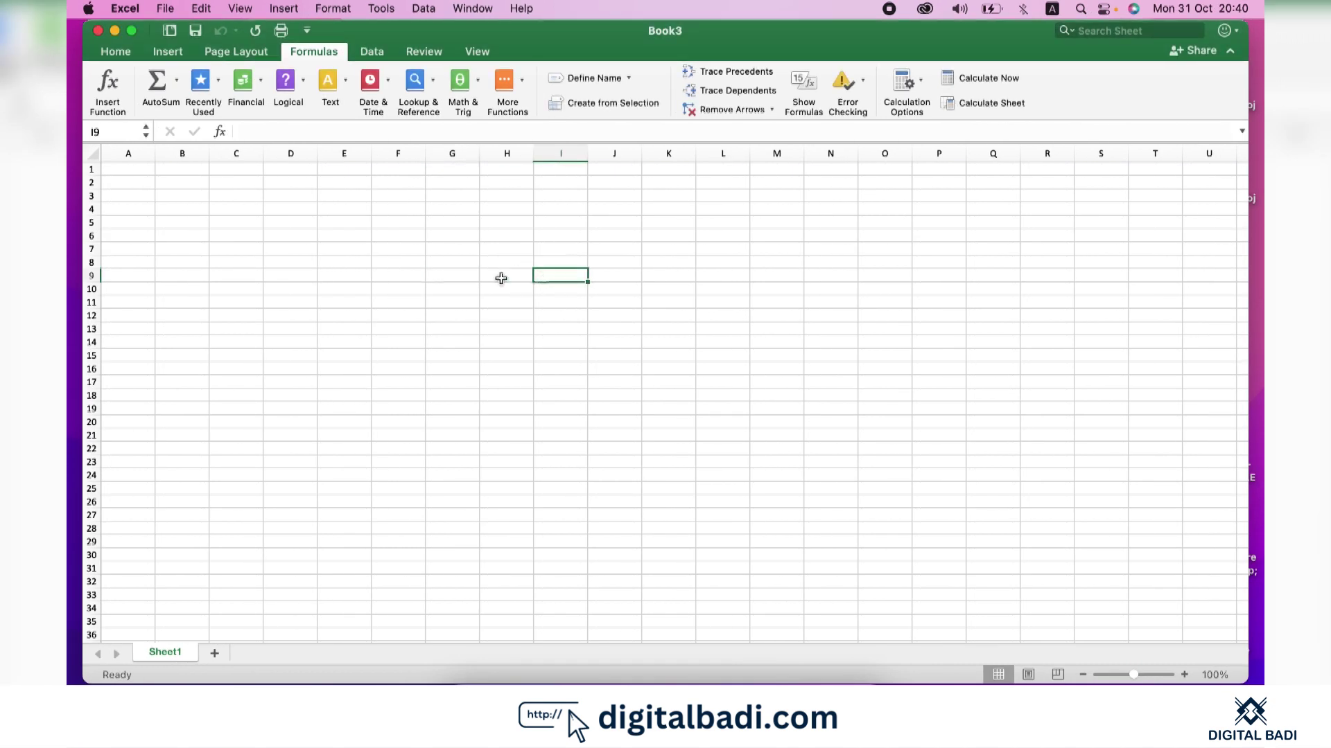
Return to Book3 and look over the Insert tab's table and chart features.
{"action": "left_click", "coordinate": [414, 275]}
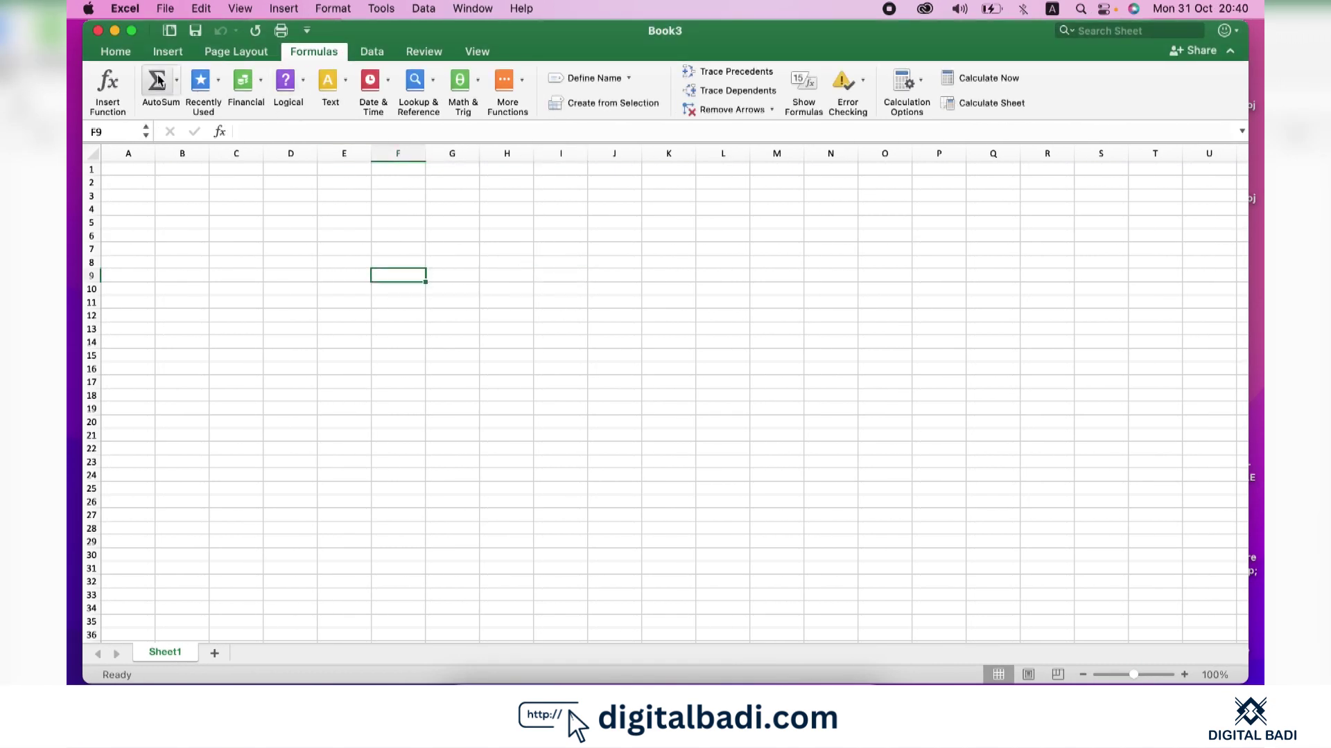
{"action": "left_click", "coordinate": [167, 51]}
{"action": "left_click", "coordinate": [520, 328]}
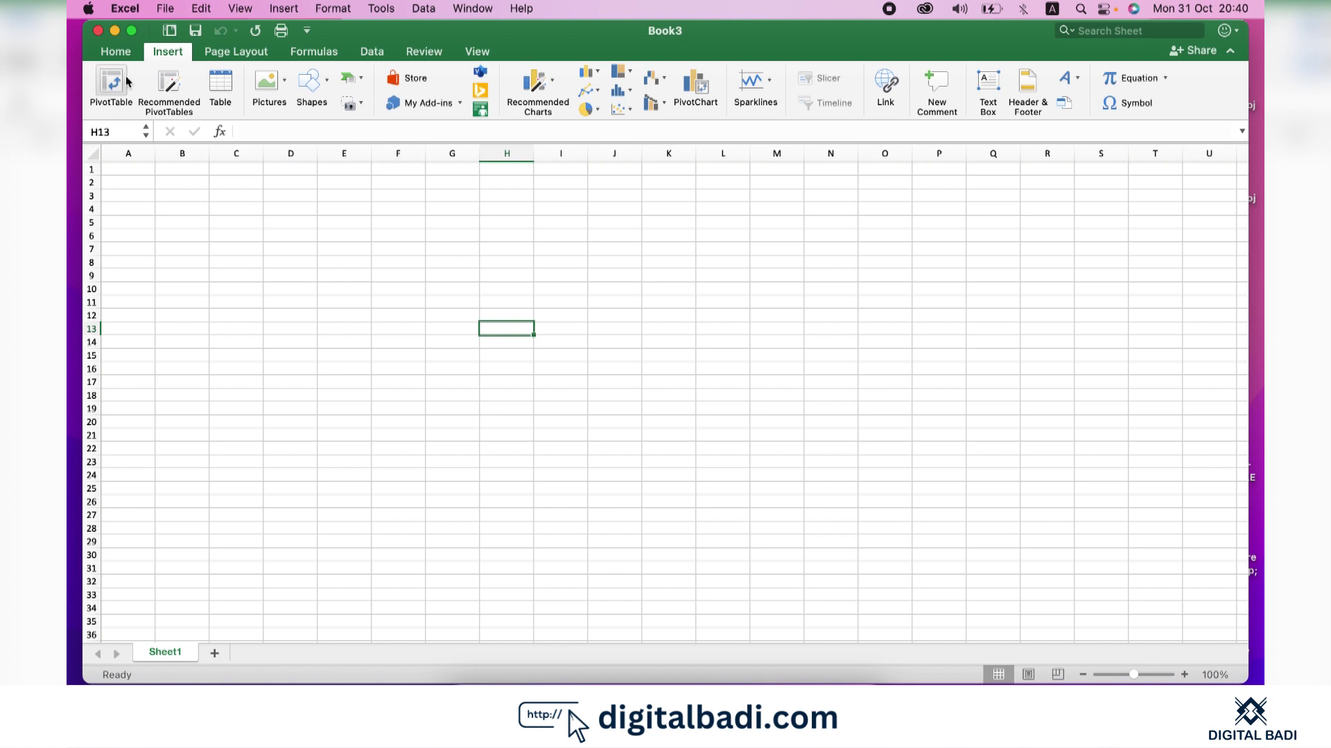
Switch to the Home tab and check the AutoSum quick-calculation choices, then dismiss them.
{"action": "left_click", "coordinate": [115, 51]}
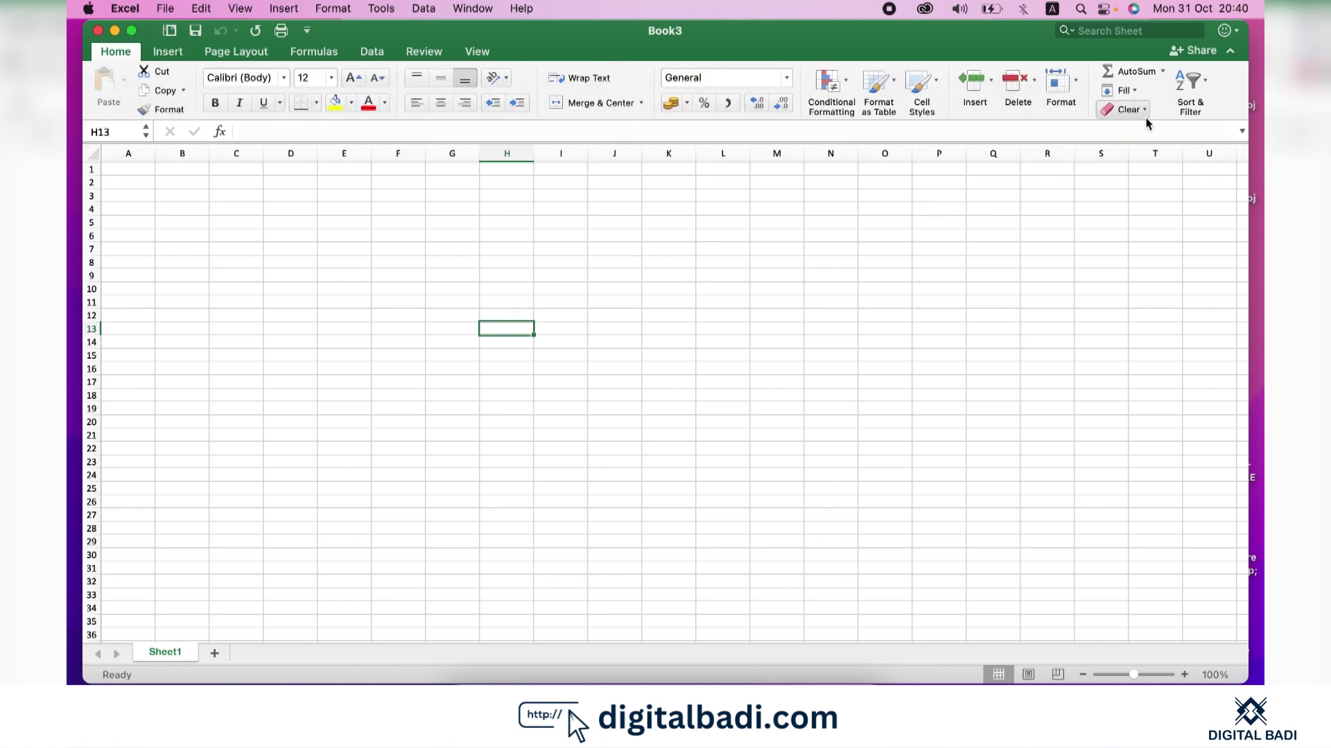
{"action": "left_click", "coordinate": [1162, 71]}
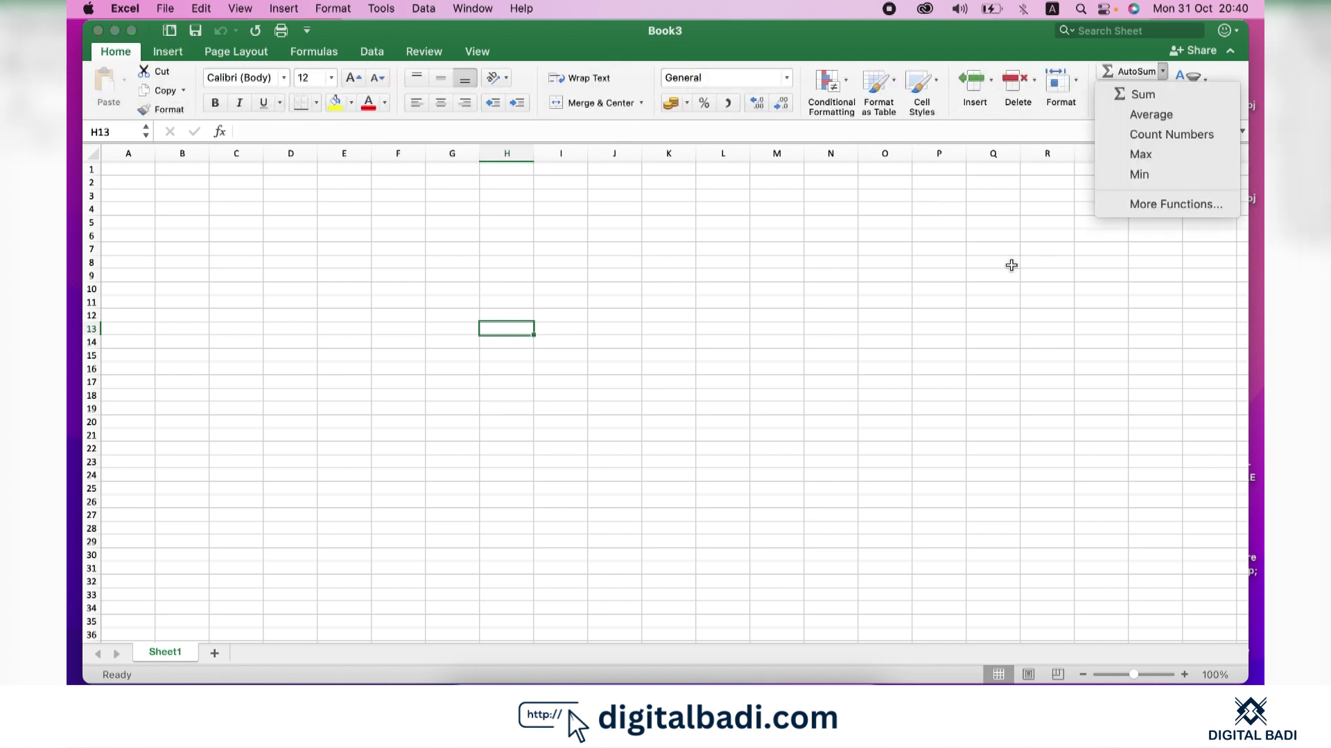
{"action": "left_click", "coordinate": [998, 264]}
{"action": "left_click", "coordinate": [968, 262]}
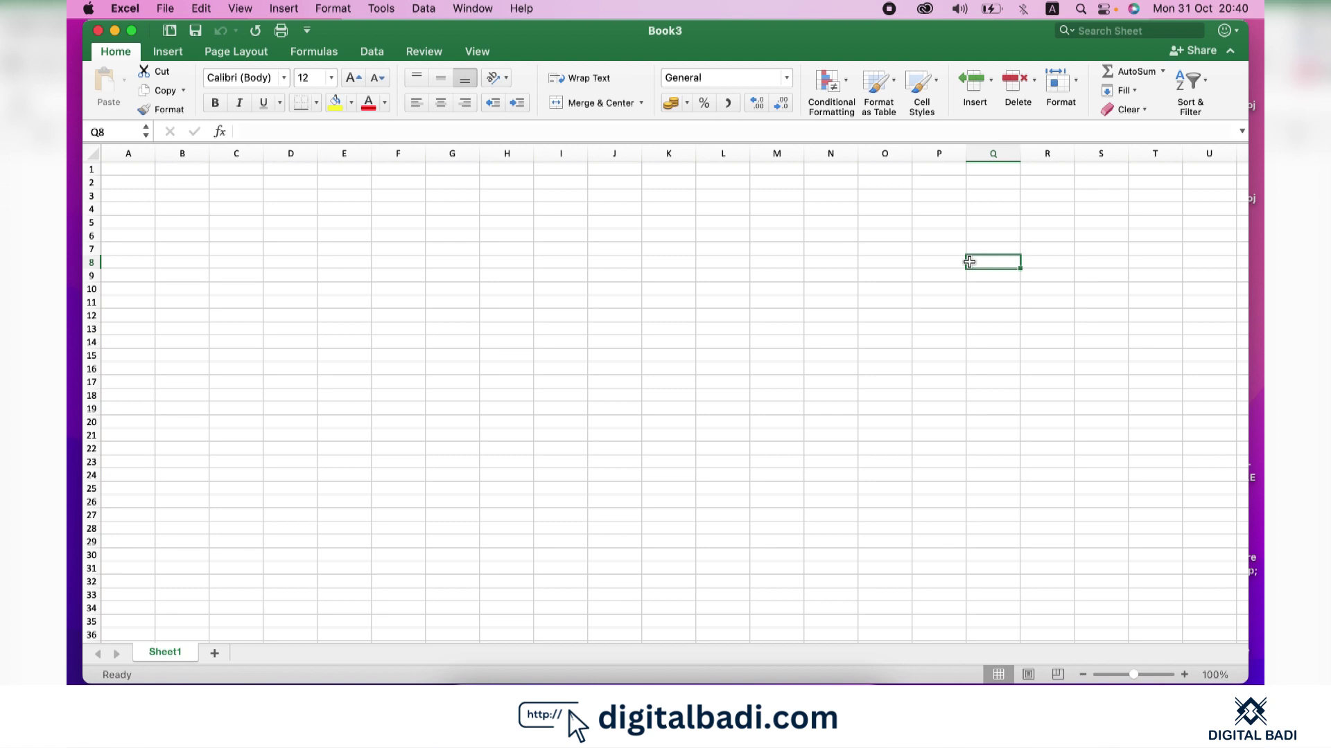
Select runs of cells down columns C and F in the empty Book3 sheet.
{"action": "mouse_move", "coordinate": [223, 181]}
{"action": "left_mouse_down"}
{"action": "mouse_move", "coordinate": [231, 575]}
{"action": "mouse_move", "coordinate": [234, 542]}
{"action": "left_mouse_up"}
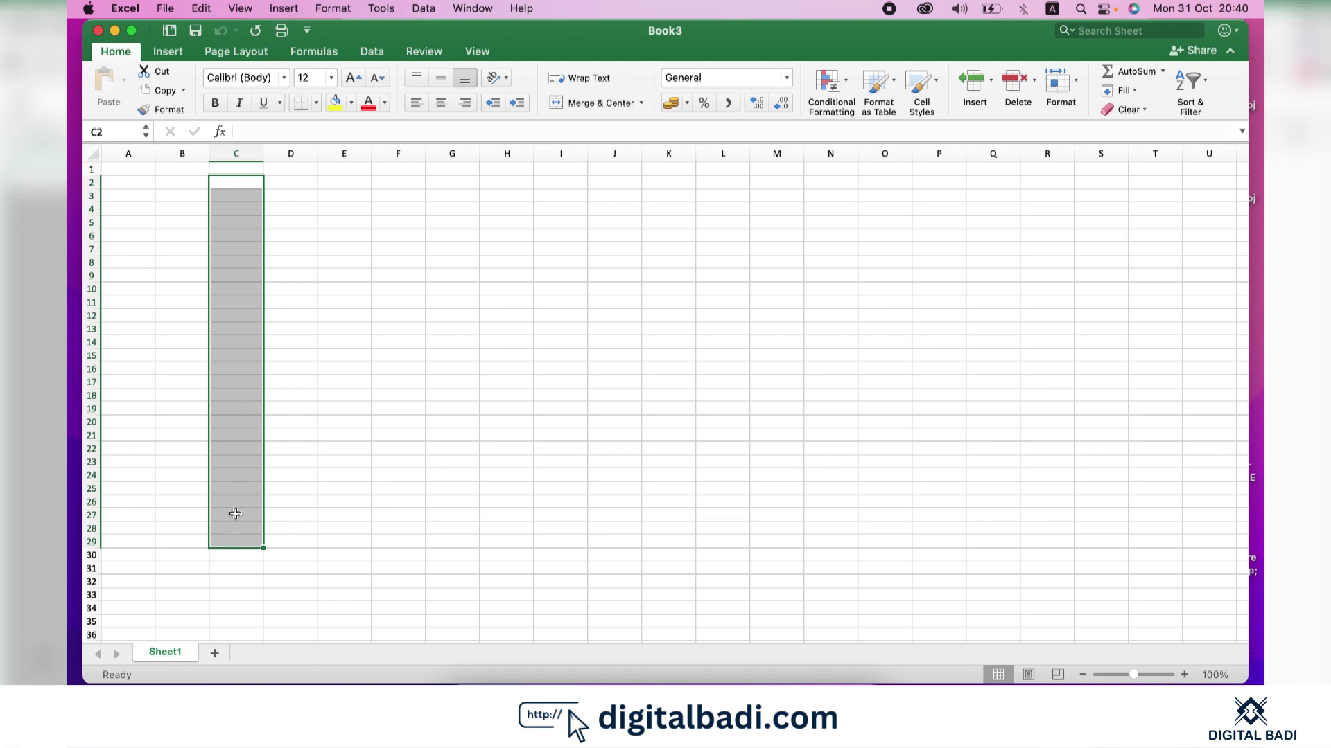
{"action": "left_click", "coordinate": [240, 336]}
{"action": "left_click_drag", "start_coordinate": [240, 183], "coordinate": [227, 565]}
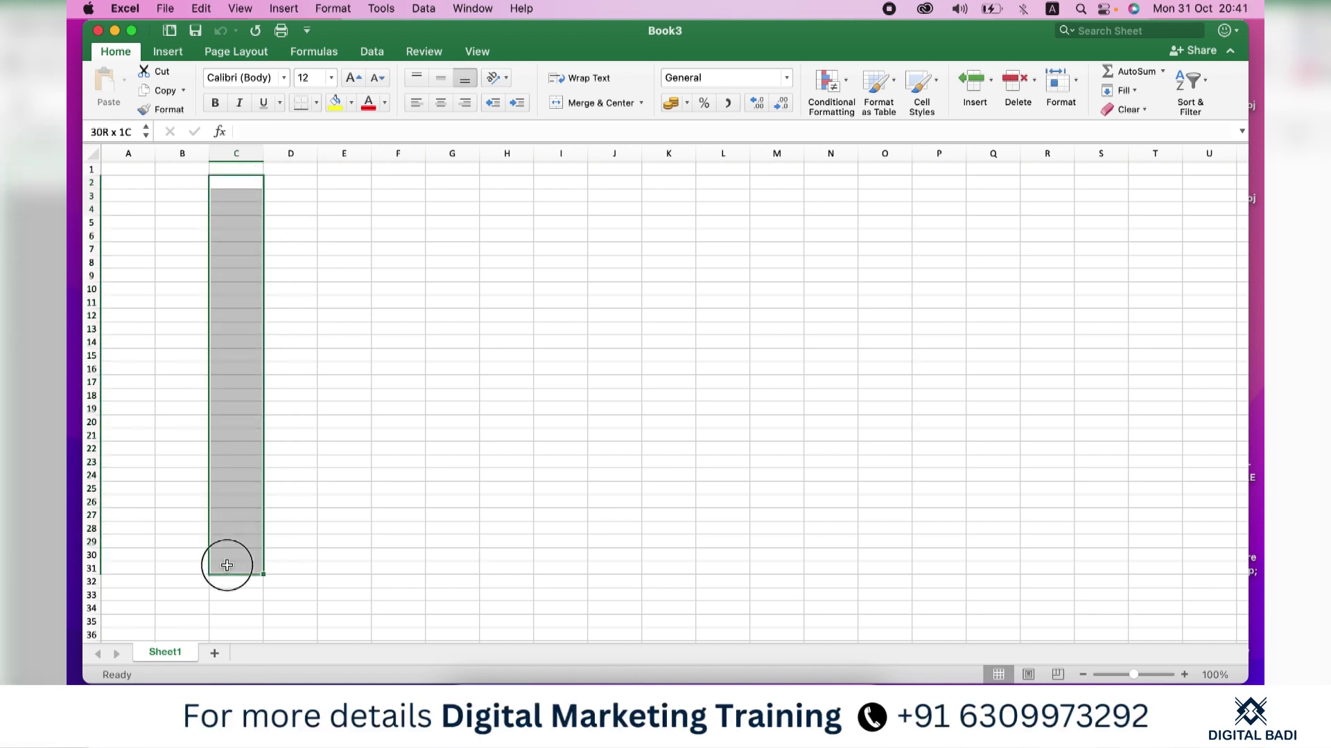
{"action": "left_click_drag", "start_coordinate": [386, 196], "coordinate": [400, 530]}
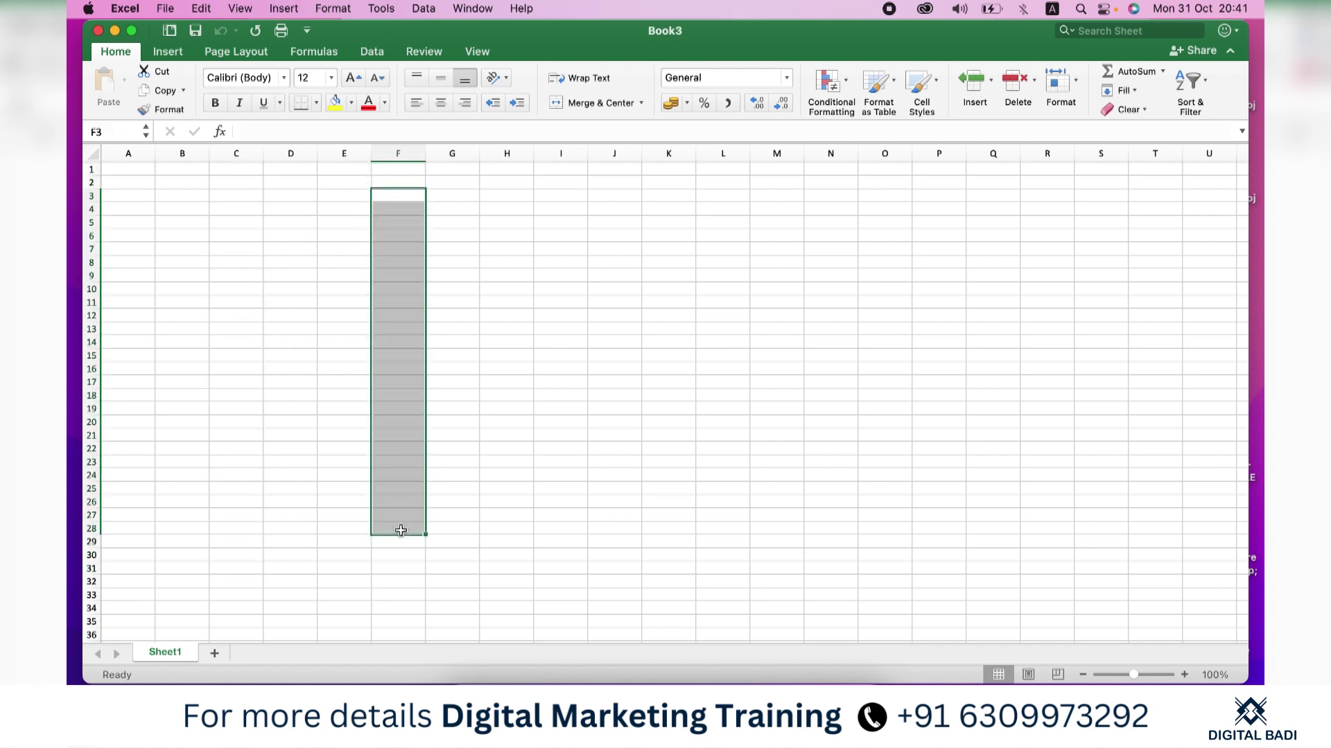
{"action": "left_click", "coordinate": [290, 409]}
{"action": "mouse_move", "coordinate": [236, 196]}
{"action": "left_mouse_down"}
{"action": "mouse_move", "coordinate": [248, 661]}
{"action": "mouse_move", "coordinate": [247, 395]}
{"action": "left_mouse_up"}
{"action": "left_click", "coordinate": [243, 359]}
Select cells I6, C4, E4, C14, E14, C23, E24 and K8, then return to Chrome's 'Get the Excel mobile app' section.
{"action": "scroll", "coordinate": [247, 359], "scroll_direction": "up", "scroll_amount": 3}
{"action": "left_click", "coordinate": [559, 229]}
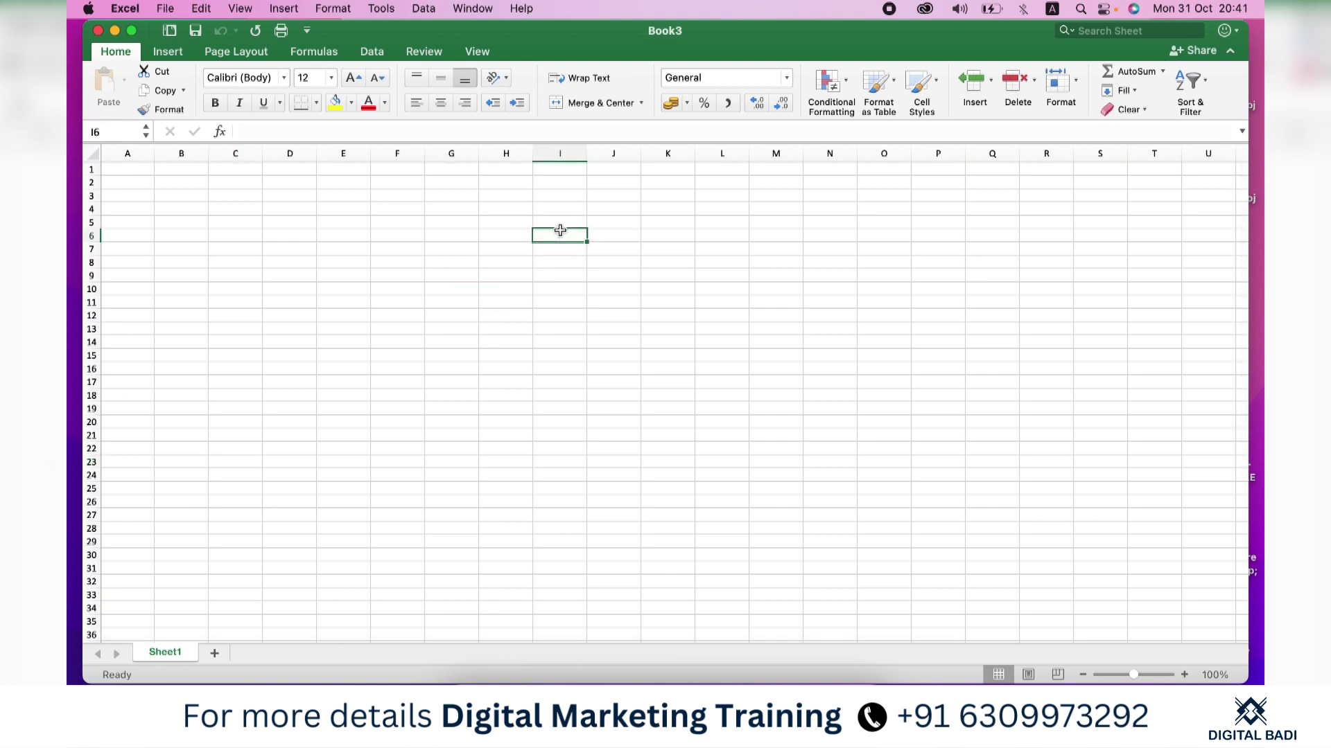
{"action": "left_click", "coordinate": [239, 209]}
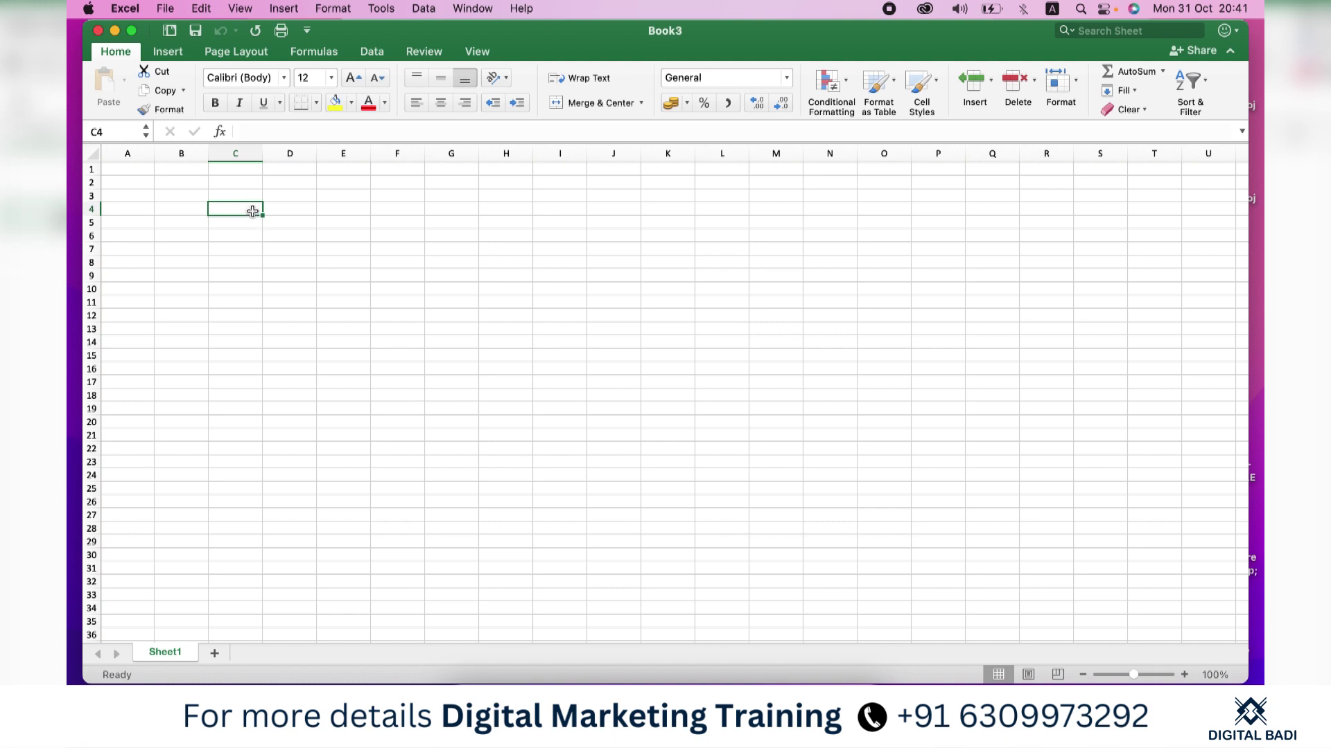
{"action": "left_click", "coordinate": [336, 211]}
{"action": "left_click", "coordinate": [225, 343]}
{"action": "left_click", "coordinate": [351, 346]}
{"action": "left_click", "coordinate": [250, 460]}
{"action": "left_click", "coordinate": [371, 459]}
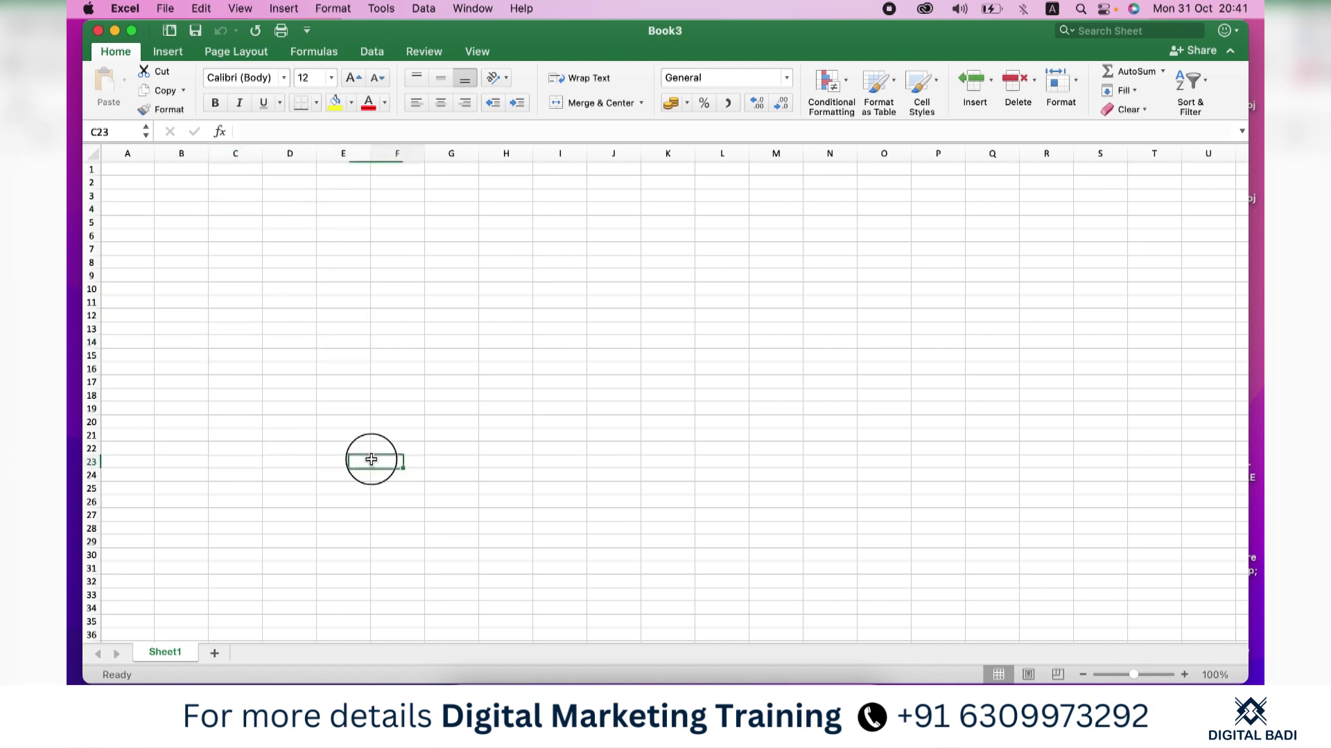
{"action": "left_click", "coordinate": [331, 471]}
{"action": "left_click", "coordinate": [659, 261]}
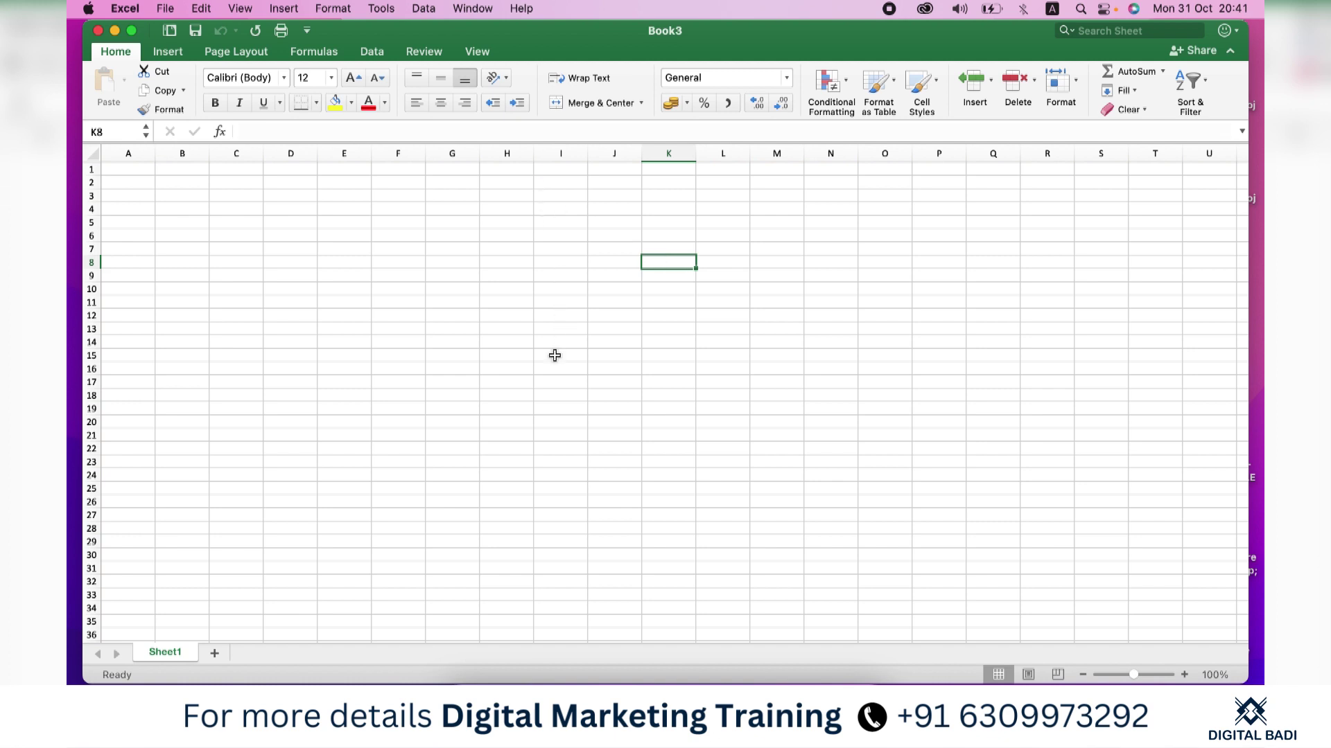
{"action": "key", "text": "ctrl+Right"}
{"action": "scroll", "coordinate": [554, 354], "scroll_direction": "up", "scroll_amount": 3}
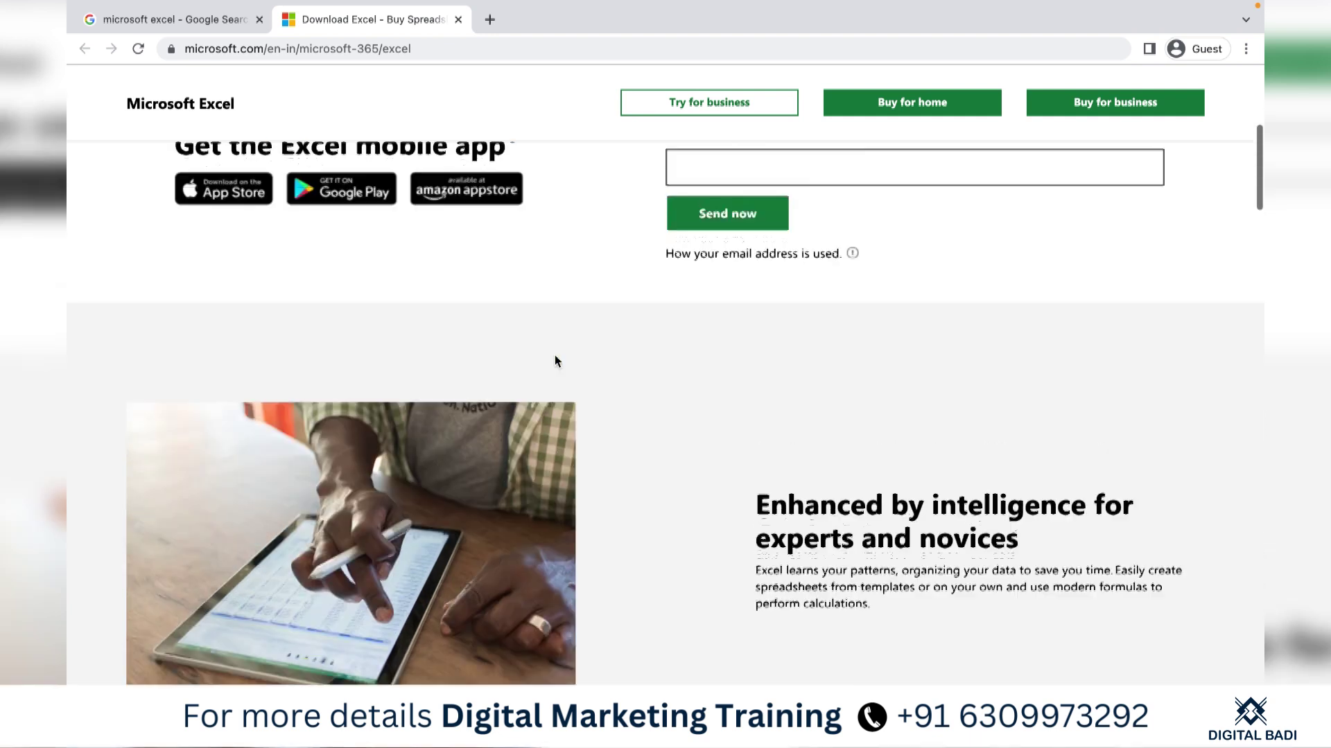
Search Google for 'financial modelling' in a new tab.
{"action": "left_click", "coordinate": [497, 21]}
{"action": "type", "text": "financial "}
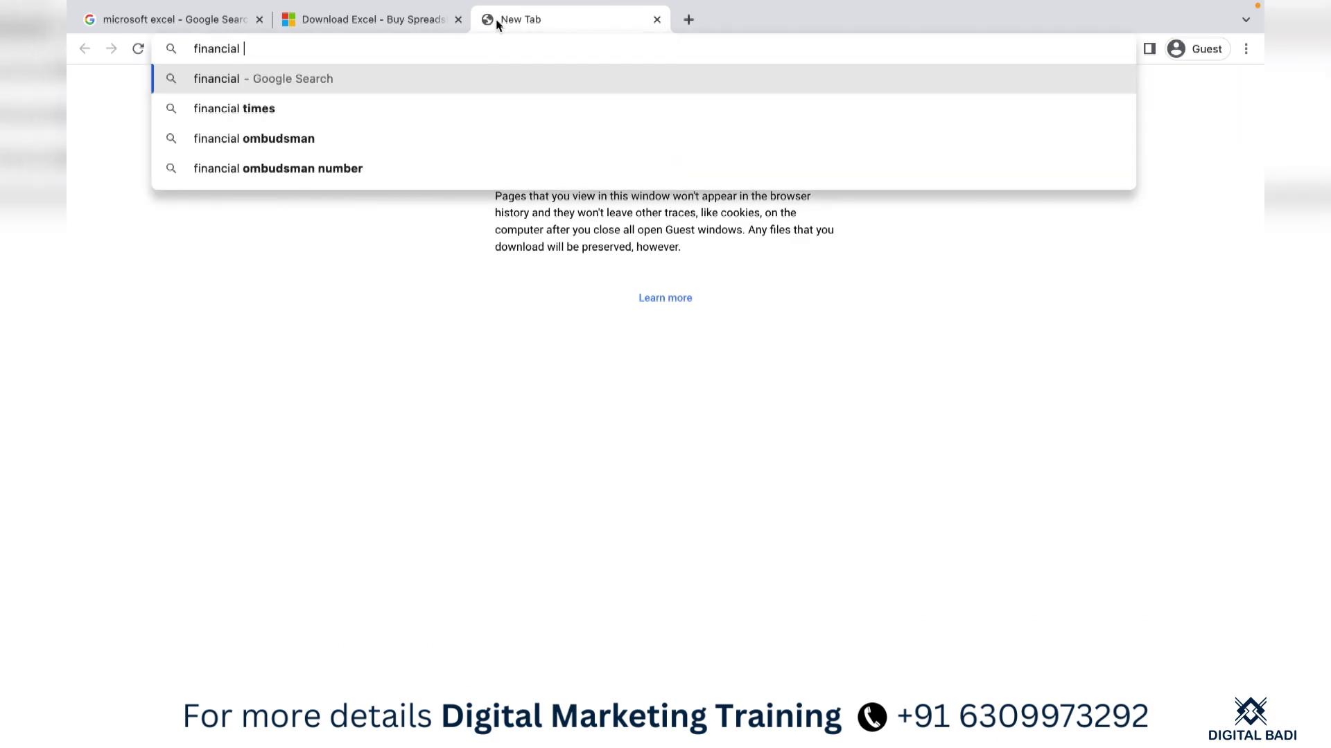
{"action": "type", "text": "modelling"}
{"action": "key", "text": "Return"}
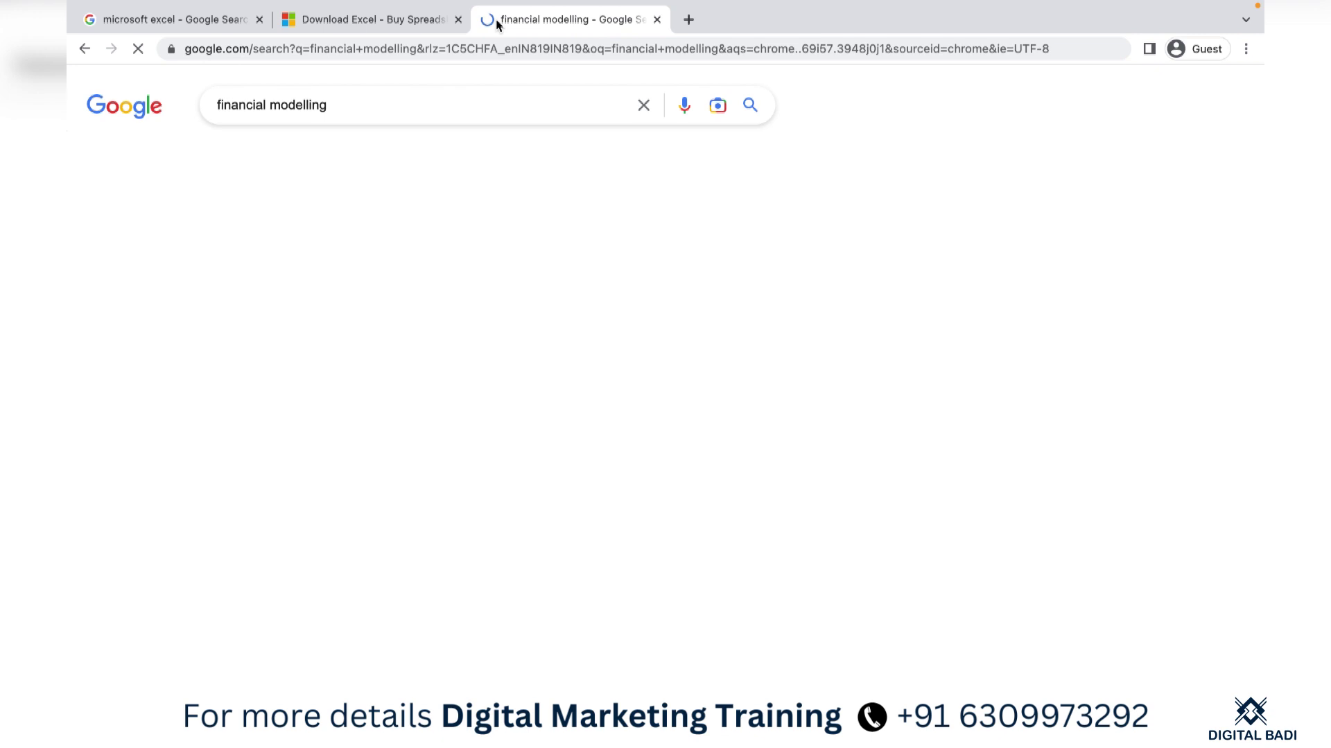
Open CFI's 'What is Financial Modeling?' result in a new tab and view it.
{"action": "scroll", "coordinate": [454, 374], "scroll_direction": "down", "scroll_amount": 5}
{"action": "scroll", "coordinate": [442, 412], "scroll_direction": "down", "scroll_amount": 1}
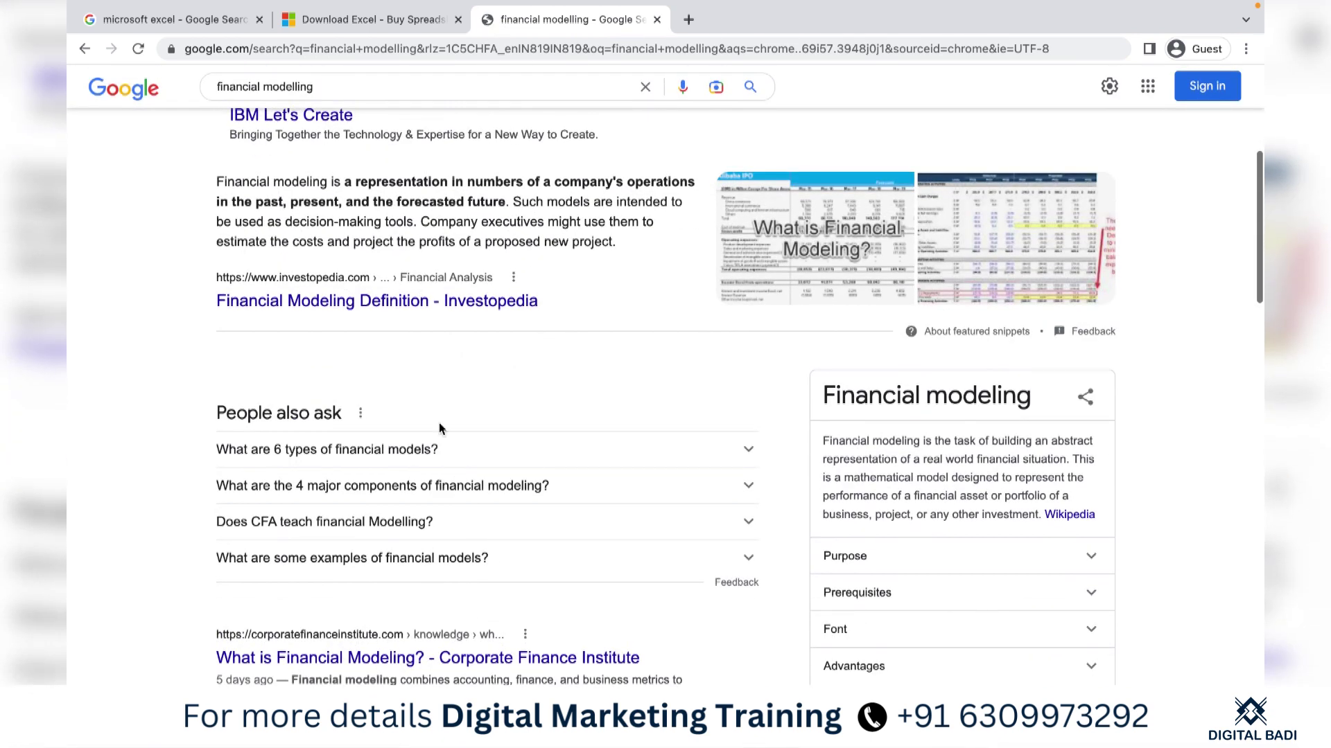
{"action": "scroll", "coordinate": [439, 426], "scroll_direction": "down", "scroll_amount": 5}
{"action": "right_click", "coordinate": [450, 284]}
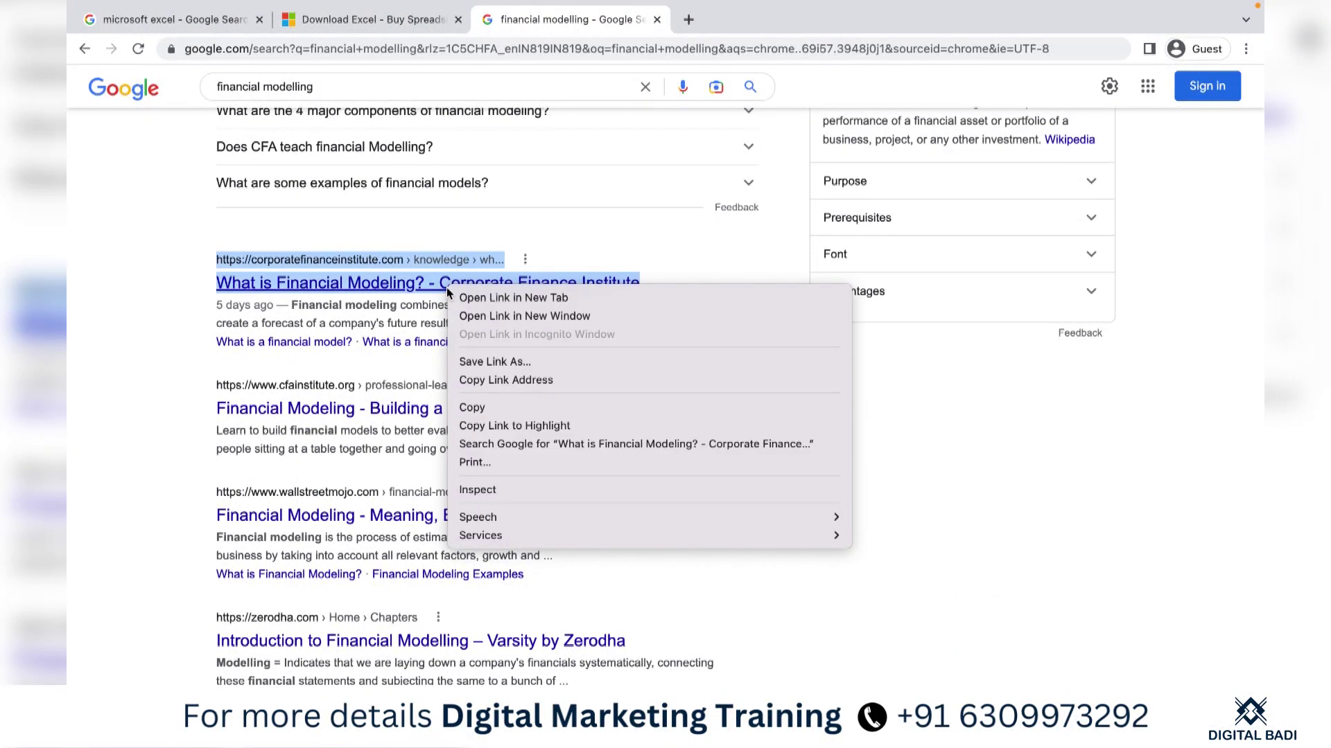
{"action": "left_click", "coordinate": [483, 297]}
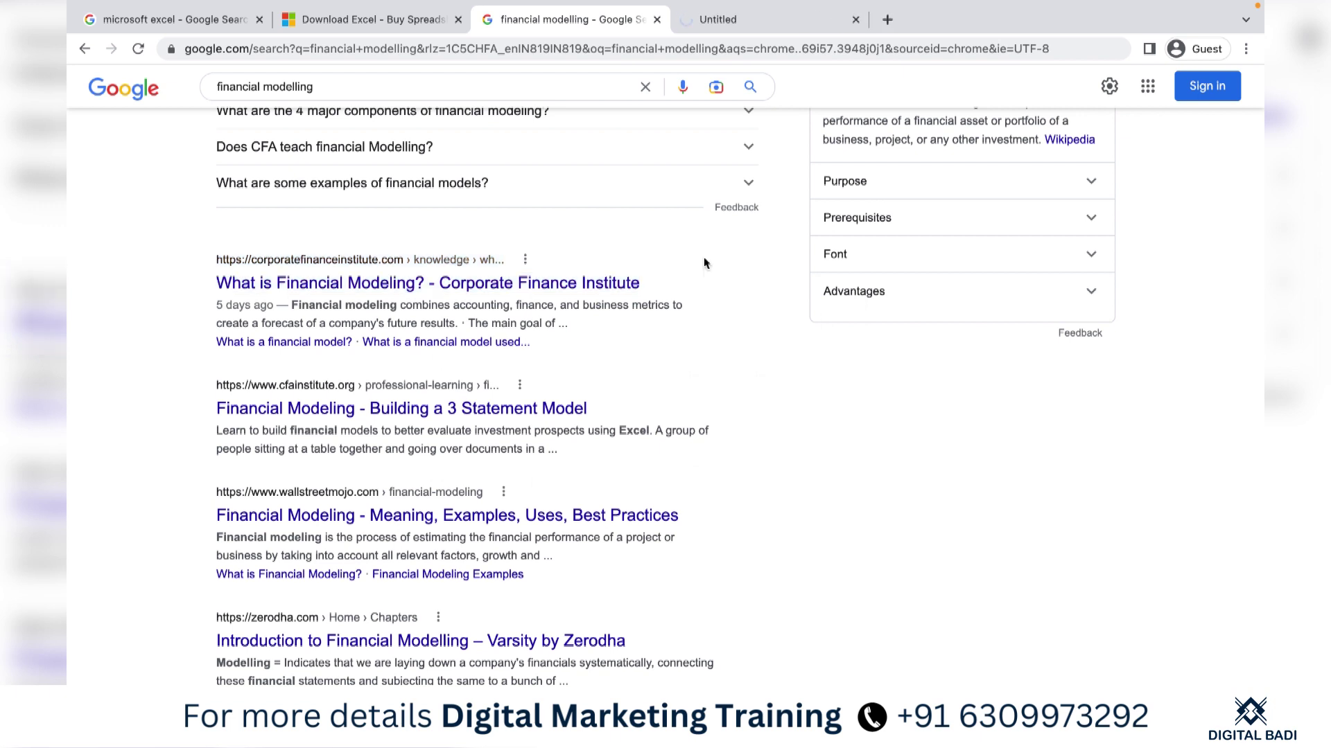
{"action": "left_click", "coordinate": [722, 26]}
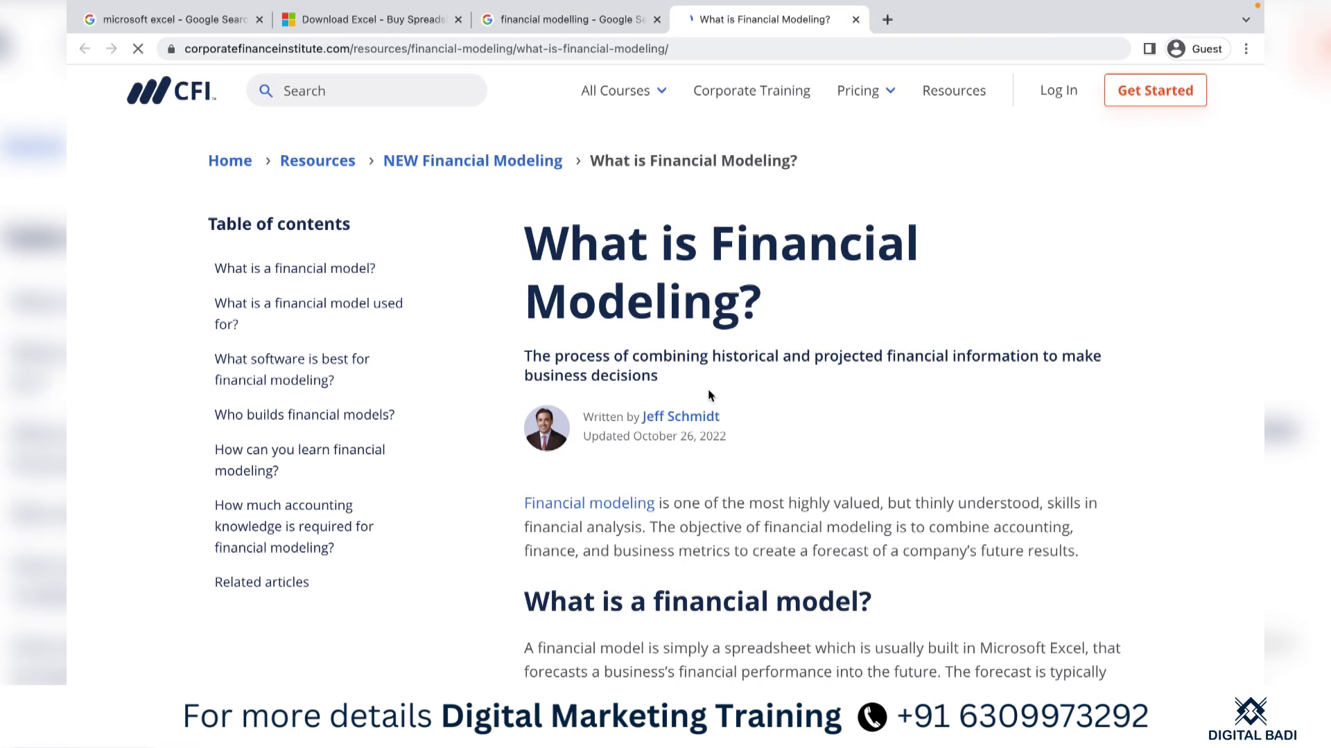
Scroll past the CFI article's example Excel income statement and back to 'What is a financial model?'.
{"action": "scroll", "coordinate": [709, 393], "scroll_direction": "down", "scroll_amount": 1}
{"action": "scroll", "coordinate": [849, 530], "scroll_direction": "down", "scroll_amount": 2}
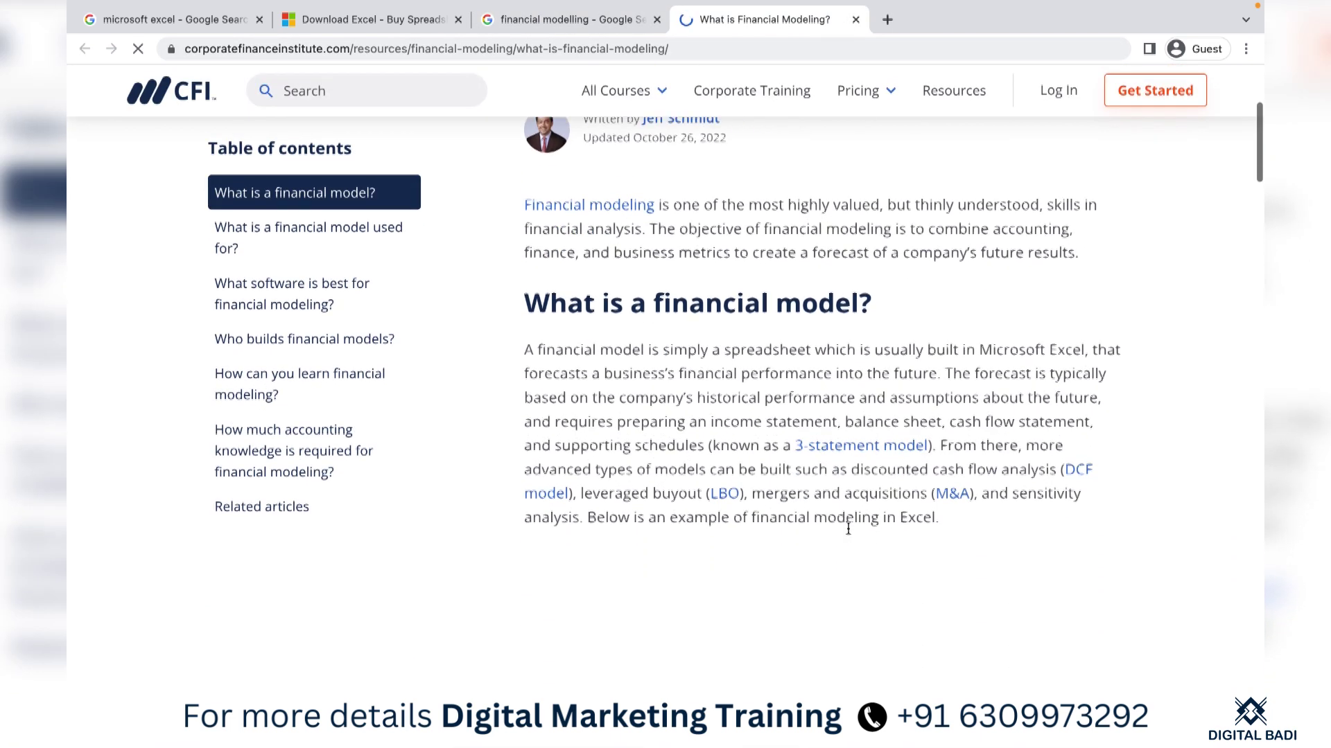
{"action": "scroll", "coordinate": [851, 534], "scroll_direction": "down", "scroll_amount": 2}
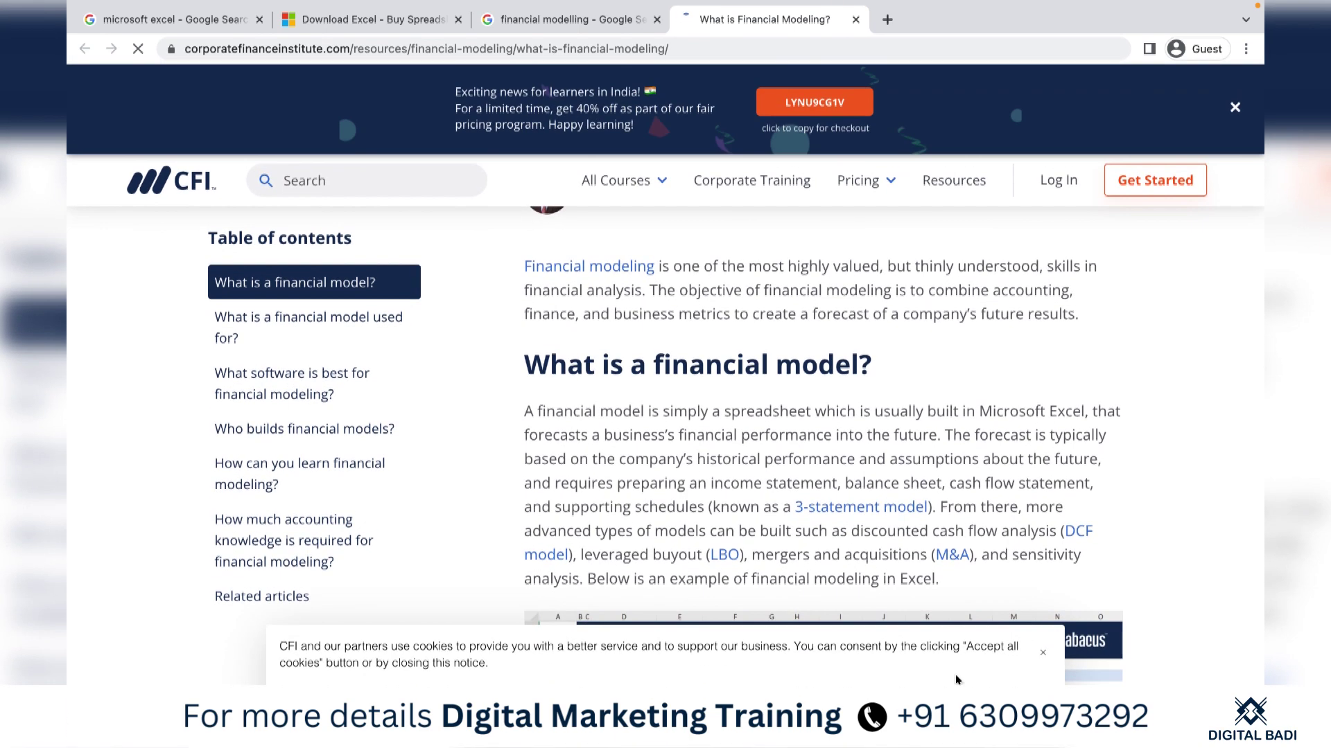
{"action": "scroll", "coordinate": [972, 575], "scroll_direction": "down", "scroll_amount": 2}
{"action": "scroll", "coordinate": [971, 575], "scroll_direction": "down", "scroll_amount": 2}
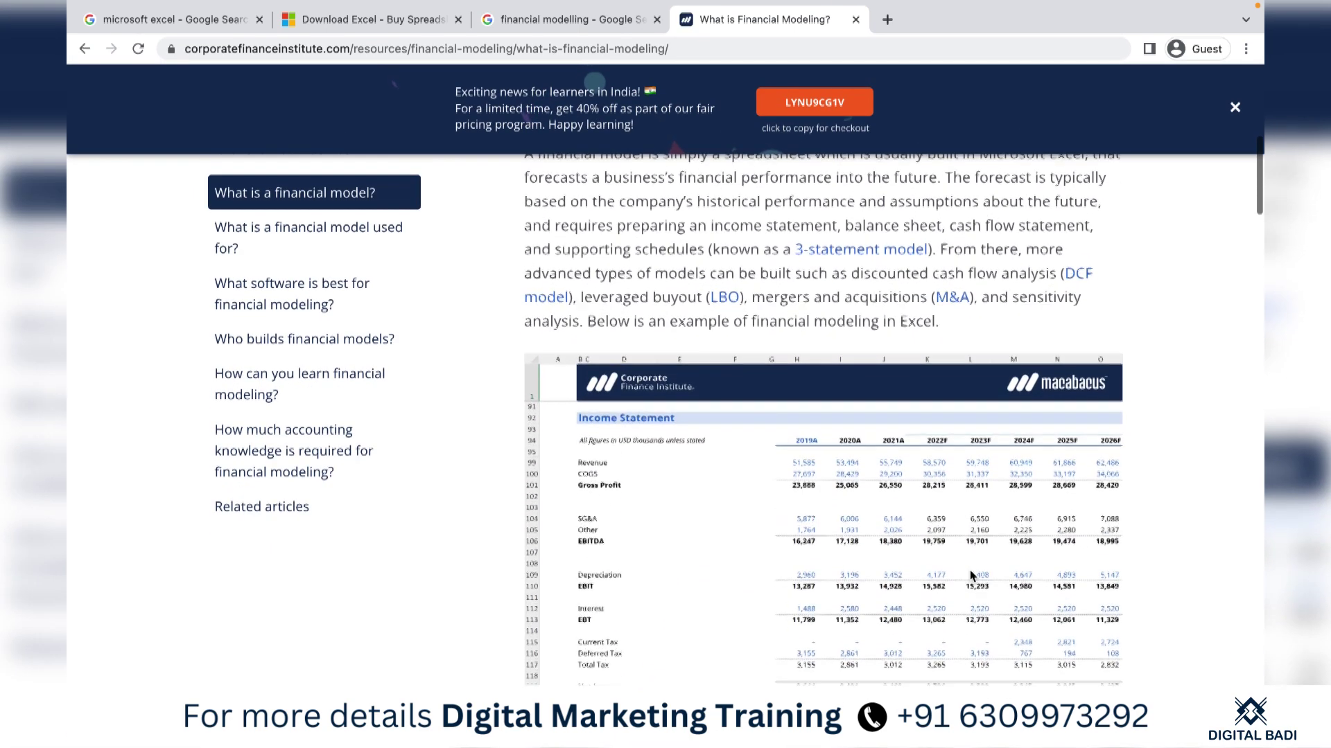
{"action": "scroll", "coordinate": [971, 575], "scroll_direction": "down", "scroll_amount": 2}
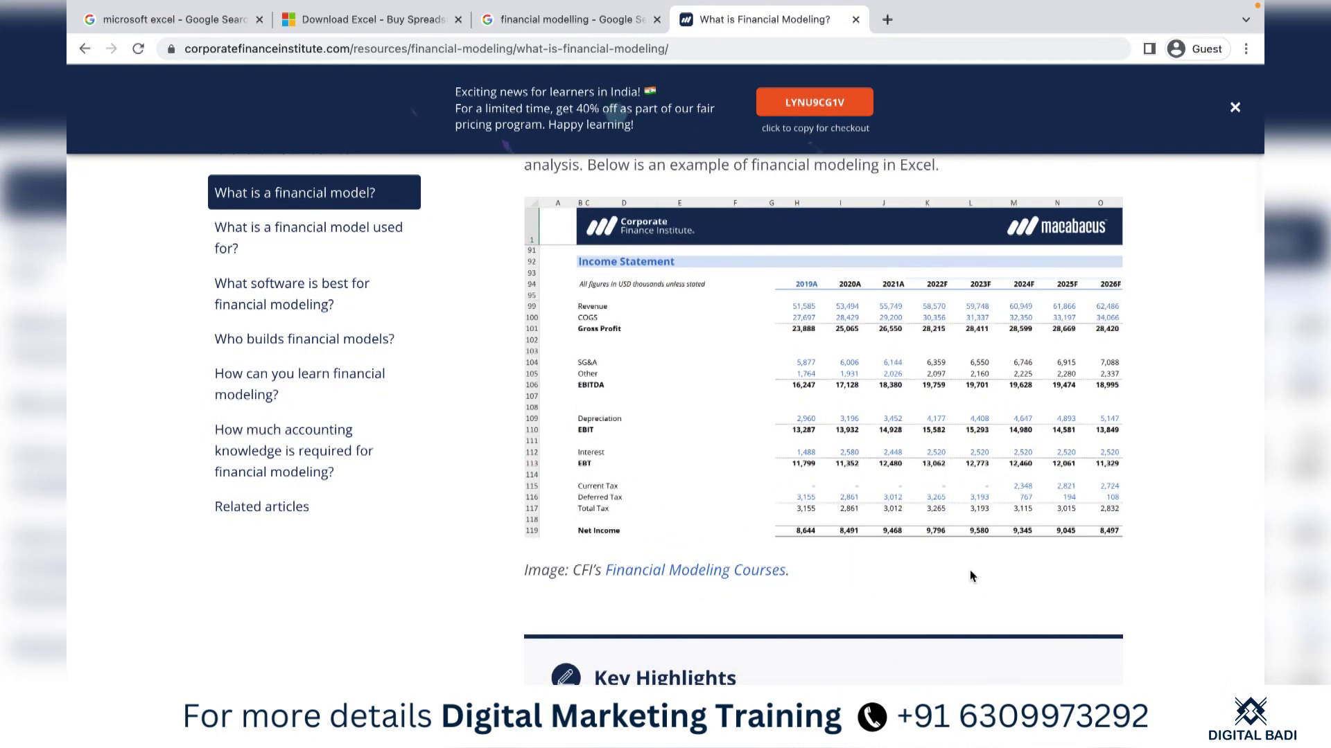
{"action": "scroll", "coordinate": [972, 575], "scroll_direction": "down", "scroll_amount": 1}
{"action": "scroll", "coordinate": [970, 575], "scroll_direction": "down", "scroll_amount": 1}
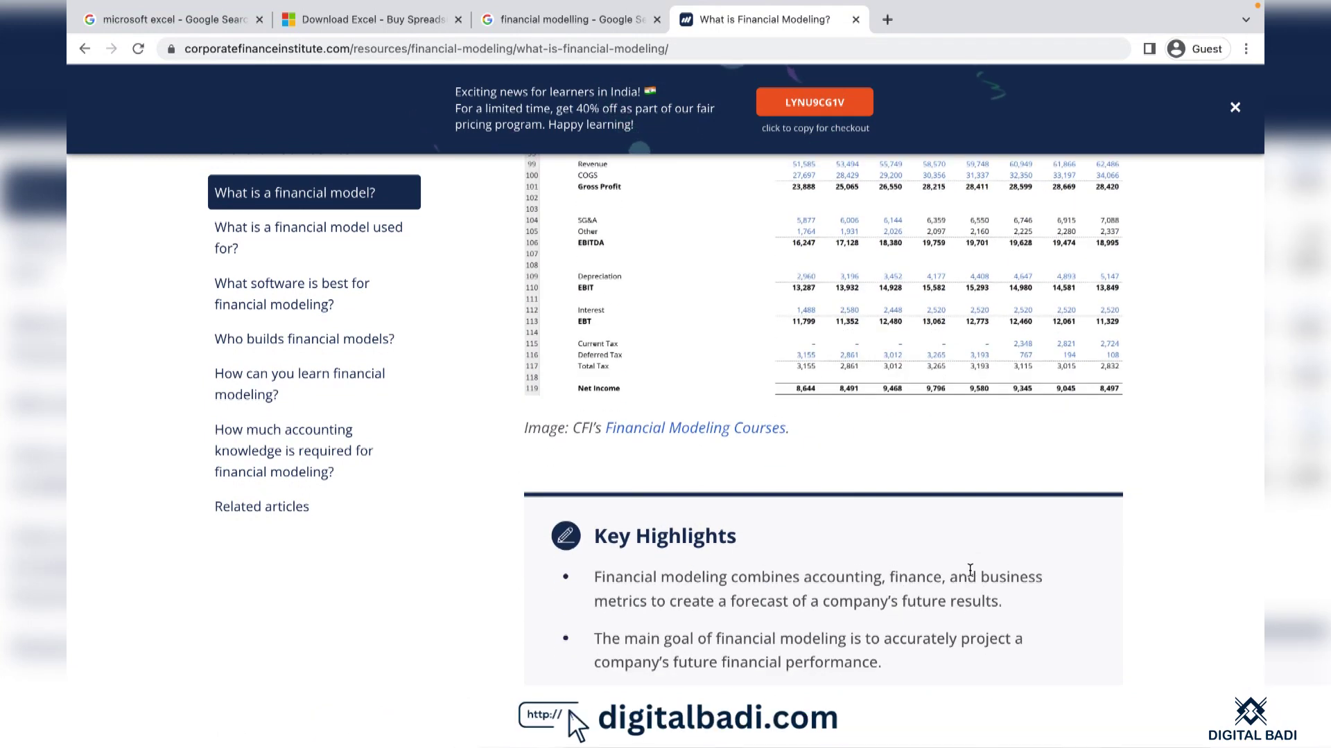
{"action": "scroll", "coordinate": [970, 569], "scroll_direction": "up", "scroll_amount": 2}
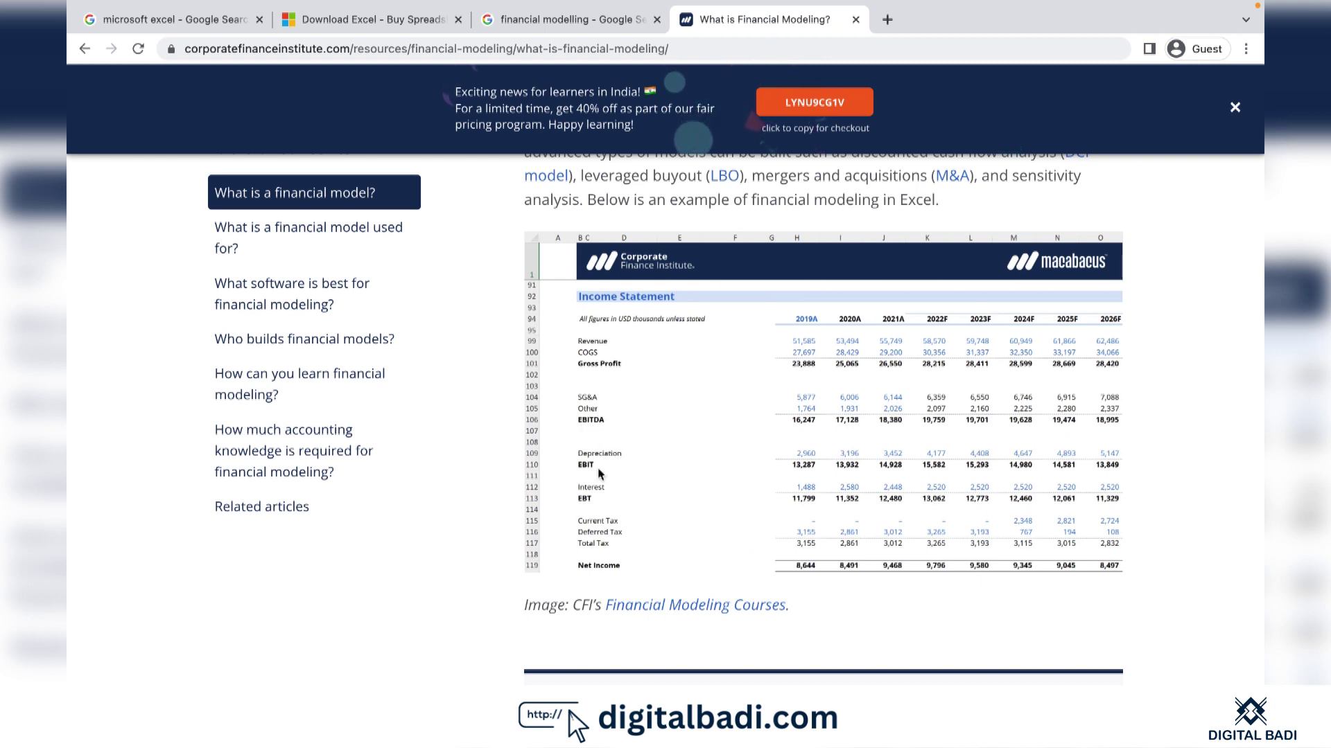
{"action": "scroll", "coordinate": [666, 471], "scroll_direction": "up", "scroll_amount": 7}
{"action": "scroll", "coordinate": [665, 471], "scroll_direction": "down", "scroll_amount": 3}
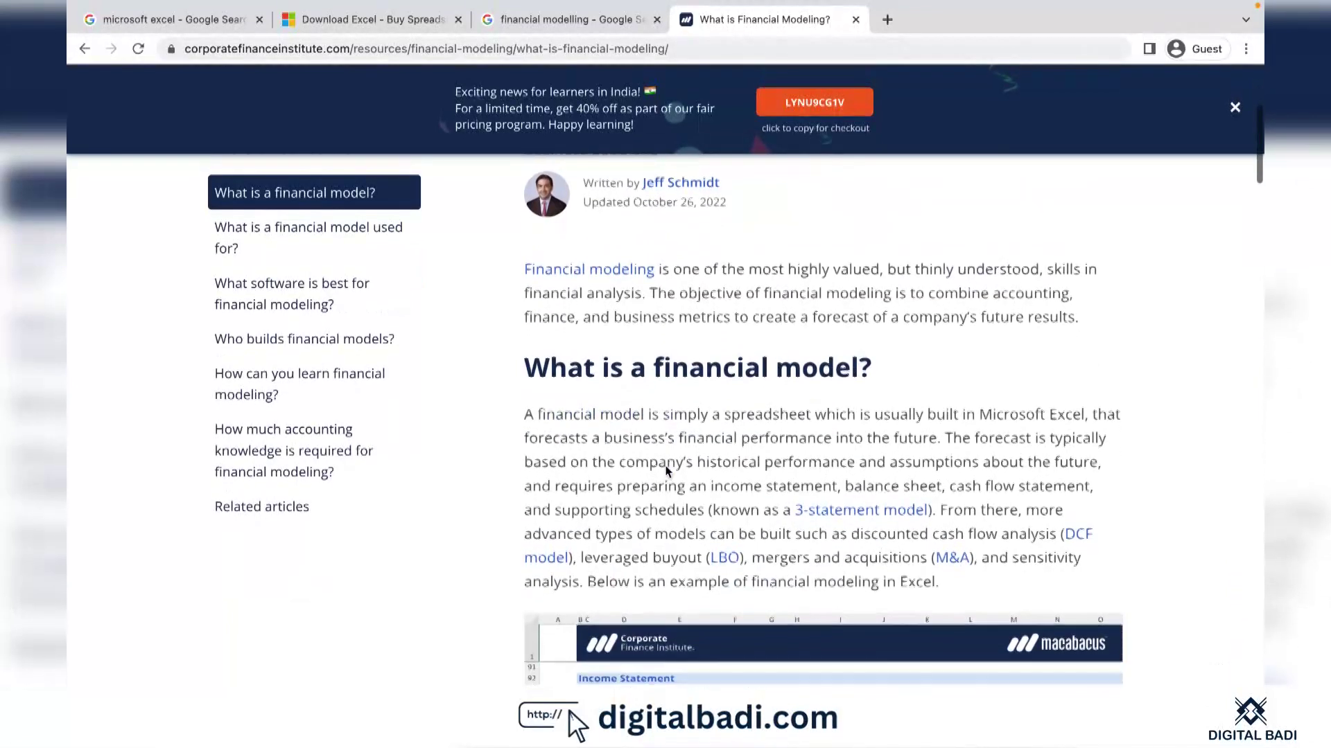
{"action": "scroll", "coordinate": [666, 471], "scroll_direction": "down", "scroll_amount": 2}
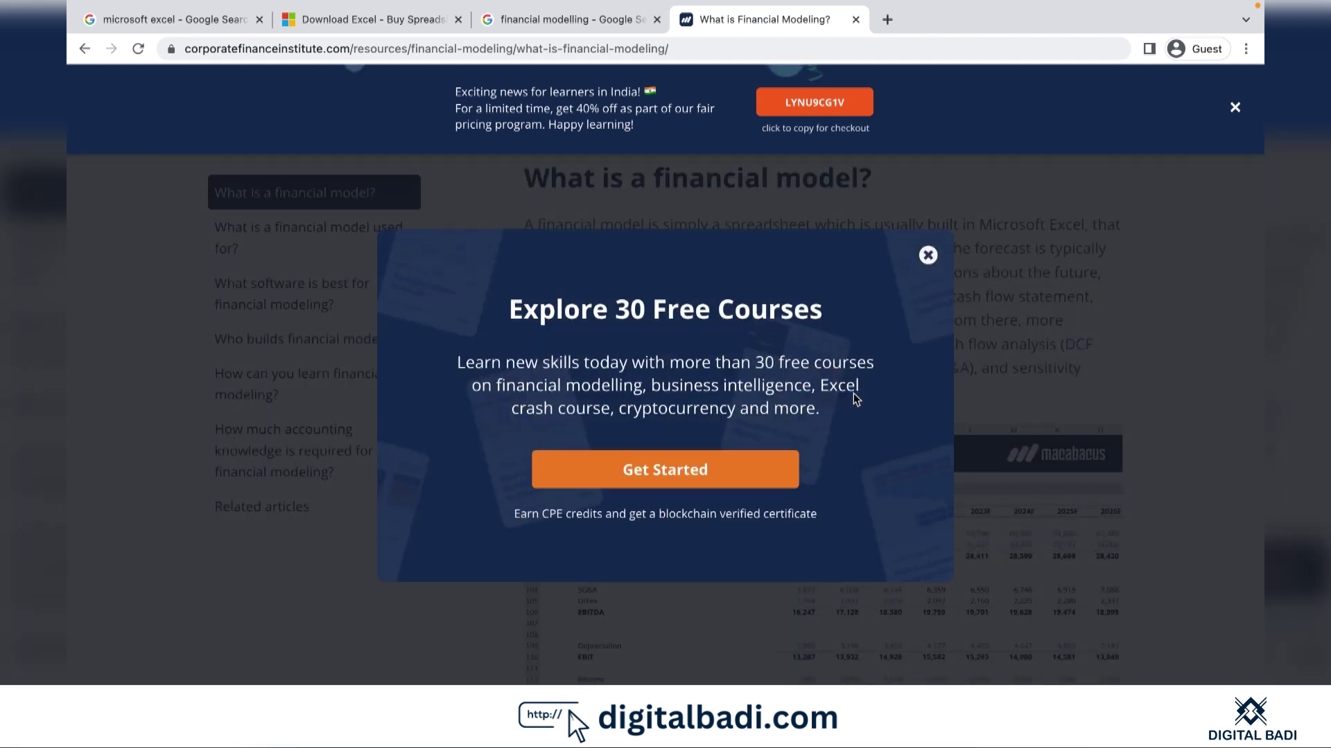
Close the 'Explore 30 Free Courses' popup, go back to Book3 and select cells I11 and I14.
{"action": "left_click", "coordinate": [928, 256]}
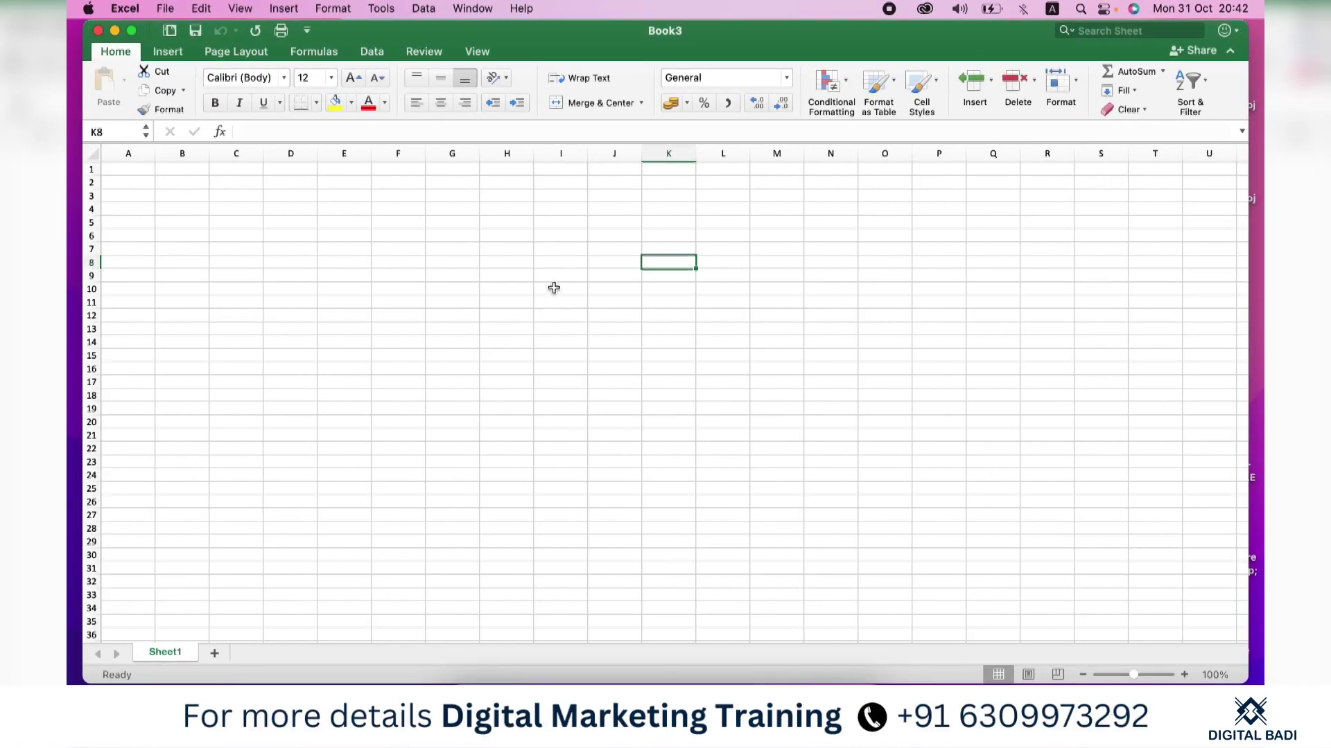
{"action": "left_click", "coordinate": [562, 367]}
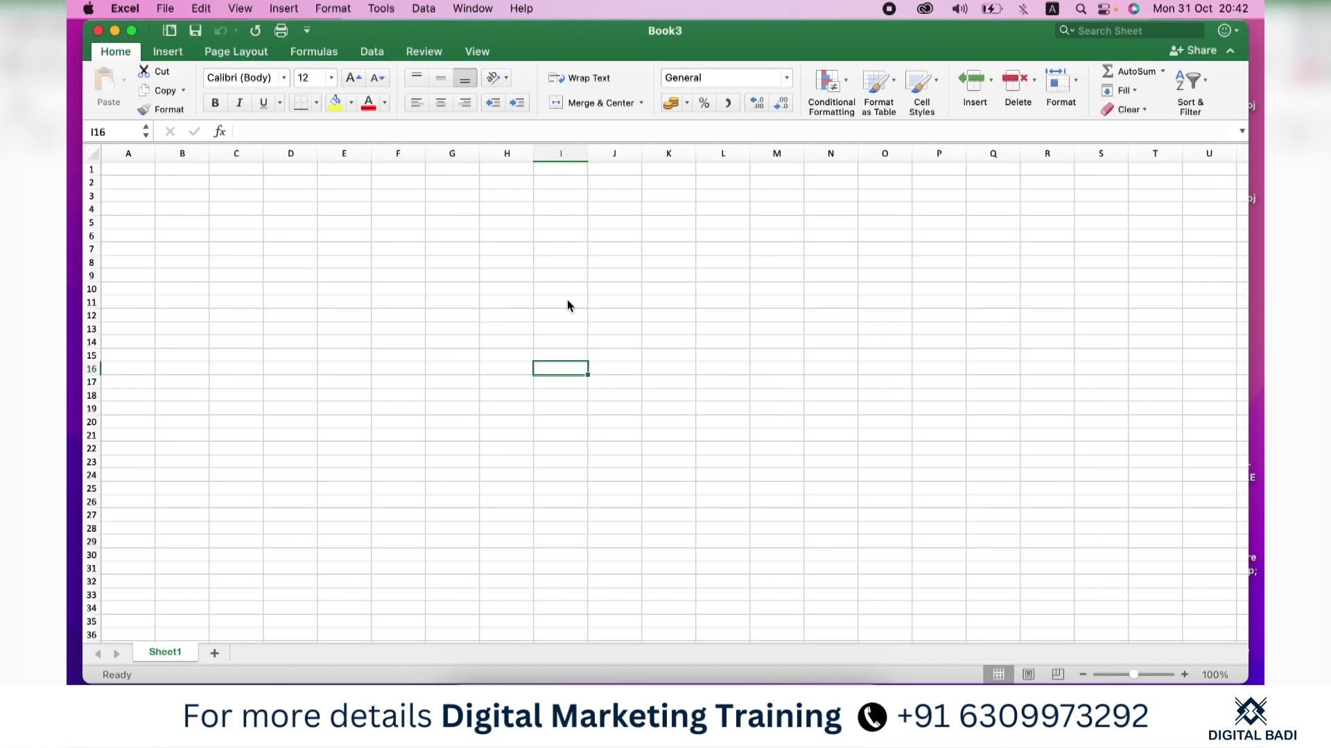
{"action": "left_click", "coordinate": [567, 306]}
{"action": "left_click", "coordinate": [542, 342]}
{"action": "left_click", "coordinate": [553, 249]}
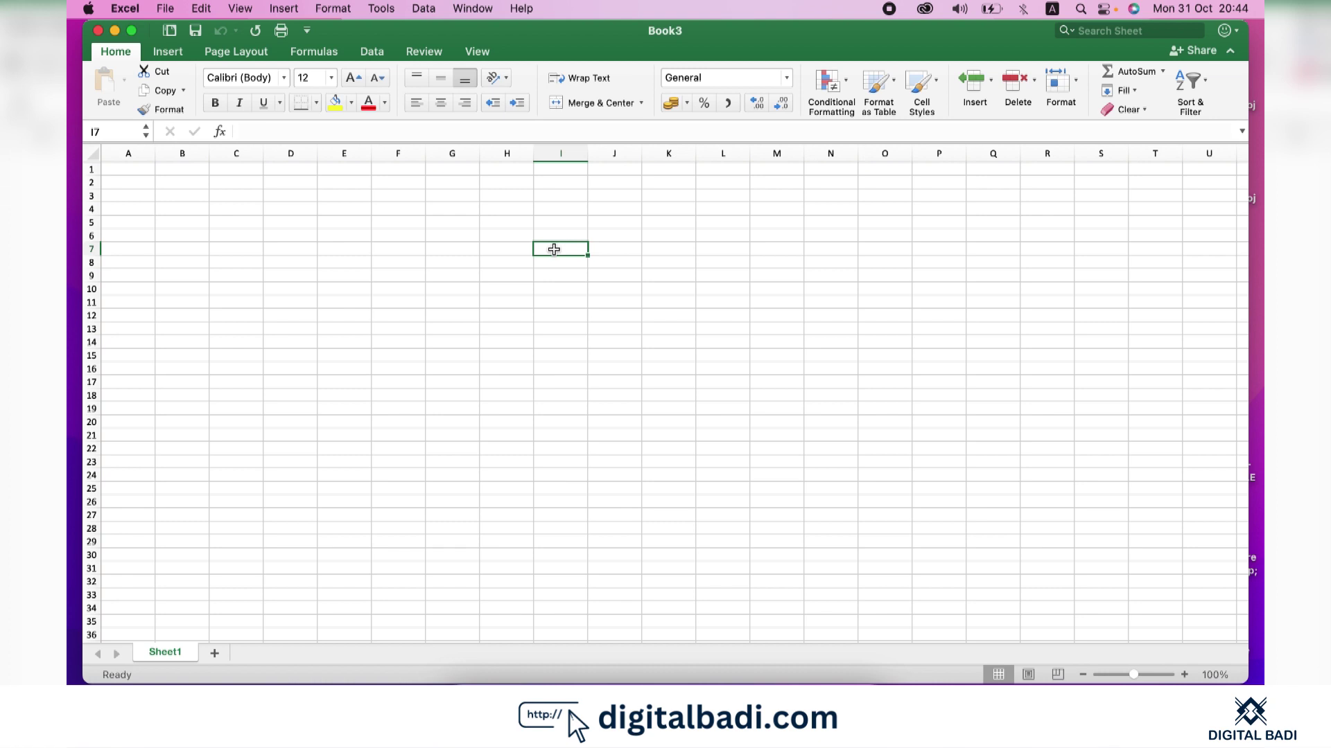
Switch Book3's ribbon to the Data tab to show Sort, Filter and Text to Columns.
{"action": "left_click", "coordinate": [372, 52]}
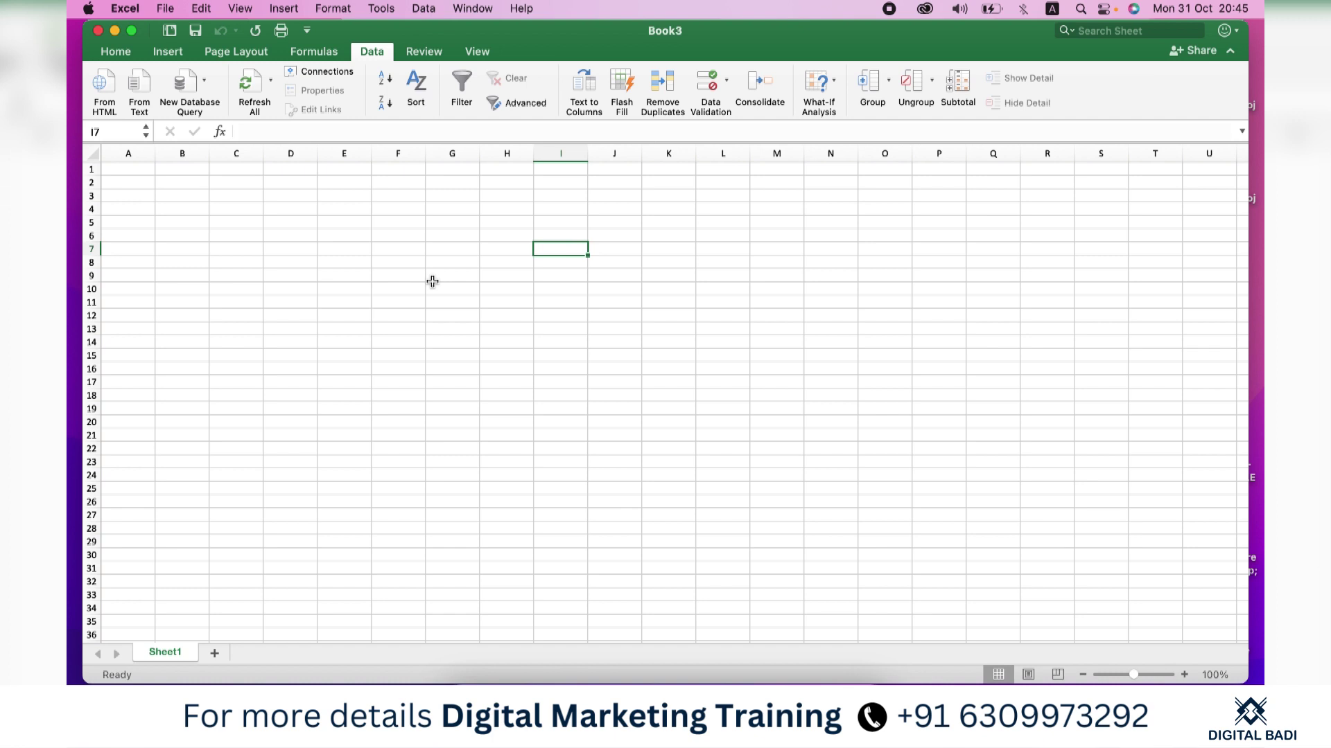
Show the Formulas tab and briefly drop down the Math & Trig function list.
{"action": "left_click", "coordinate": [321, 55]}
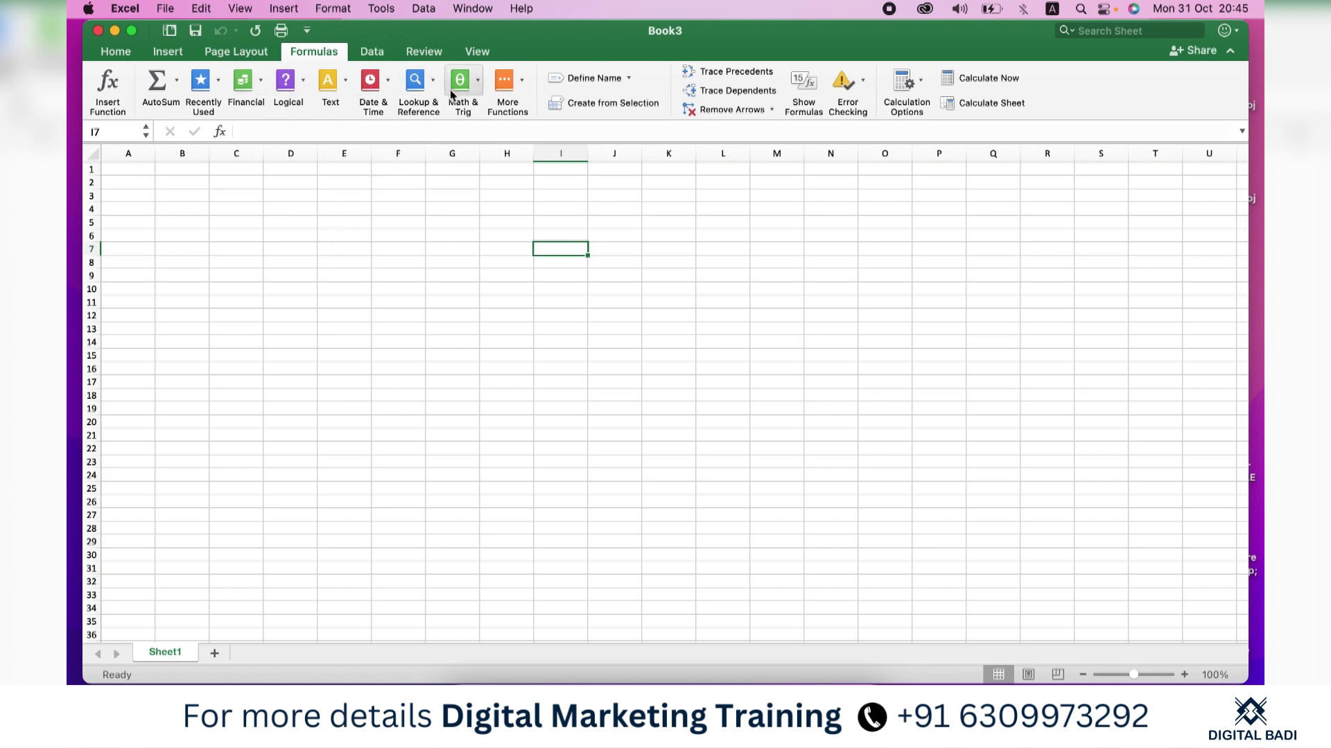
{"action": "left_click", "coordinate": [474, 83]}
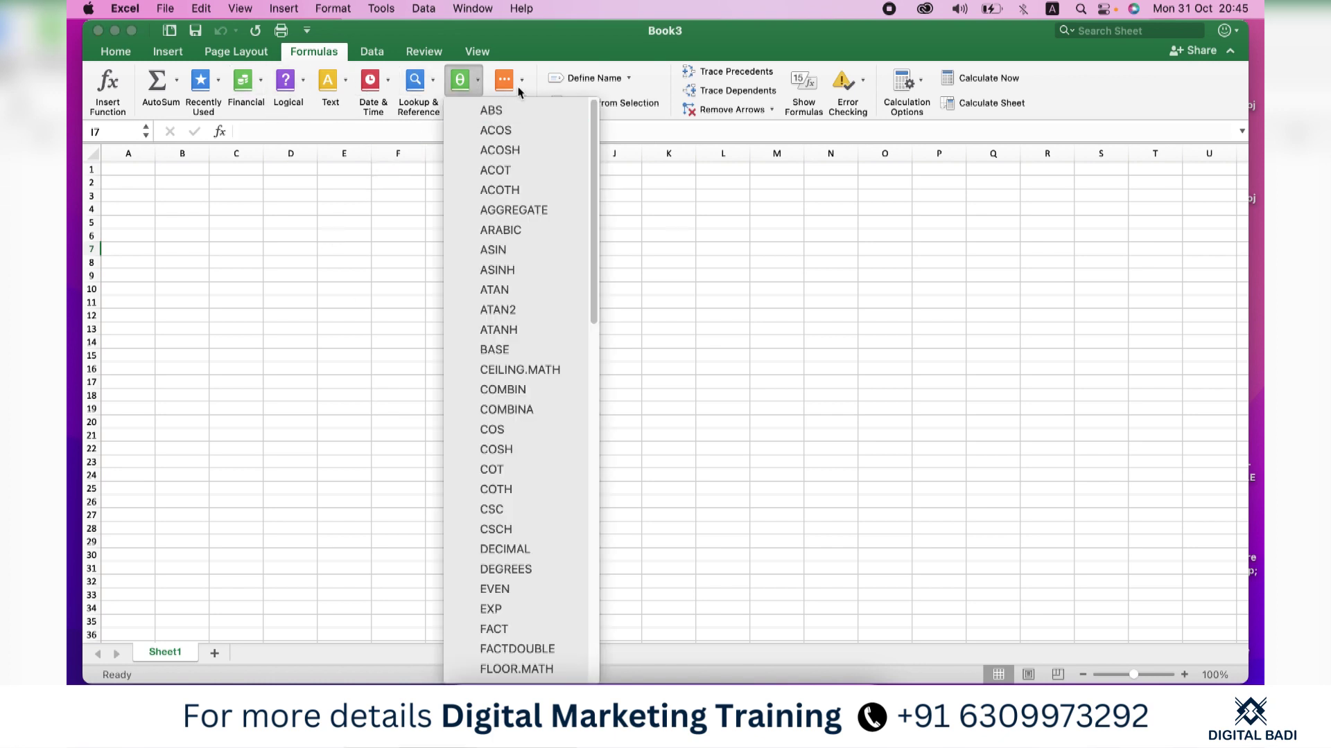
{"action": "left_click", "coordinate": [520, 82]}
Browse the Statistical functions under More Functions, then dismiss the list by selecting cell H10.
{"action": "left_click", "coordinate": [521, 82]}
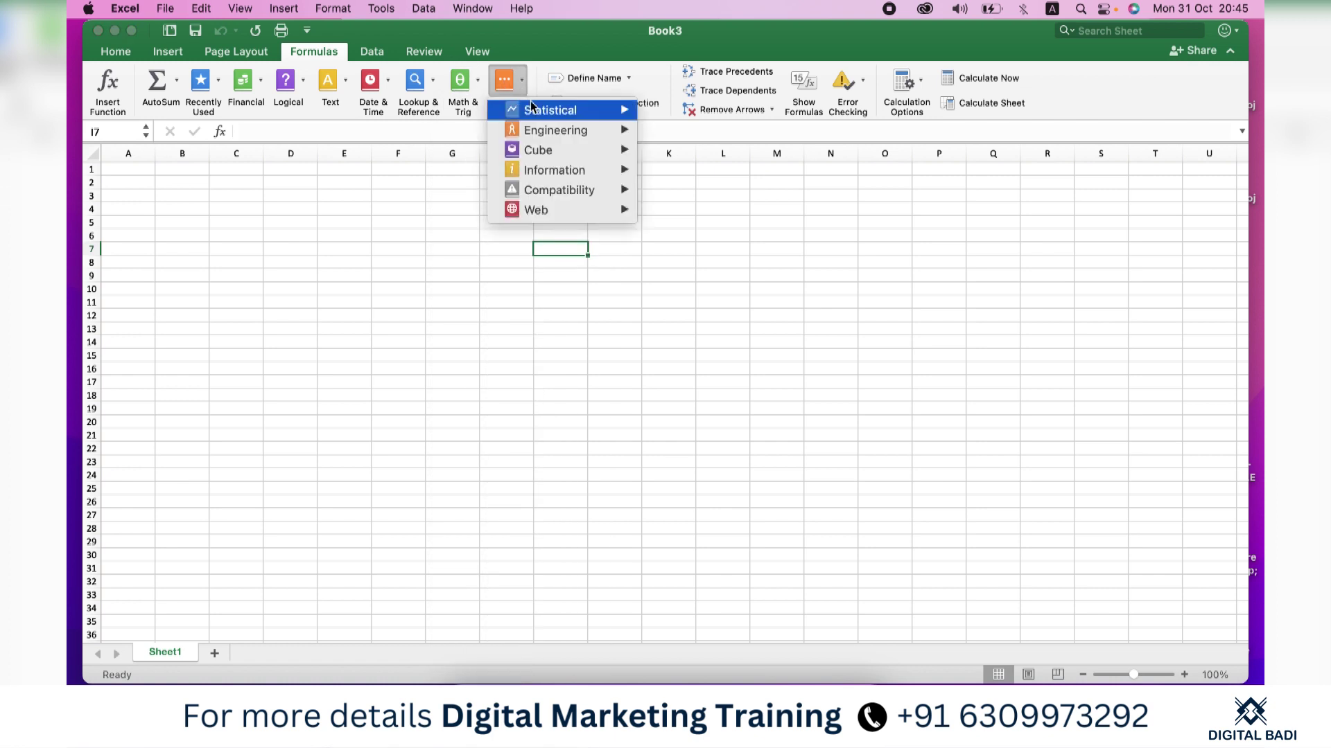
{"action": "mouse_move", "coordinate": [551, 111]}
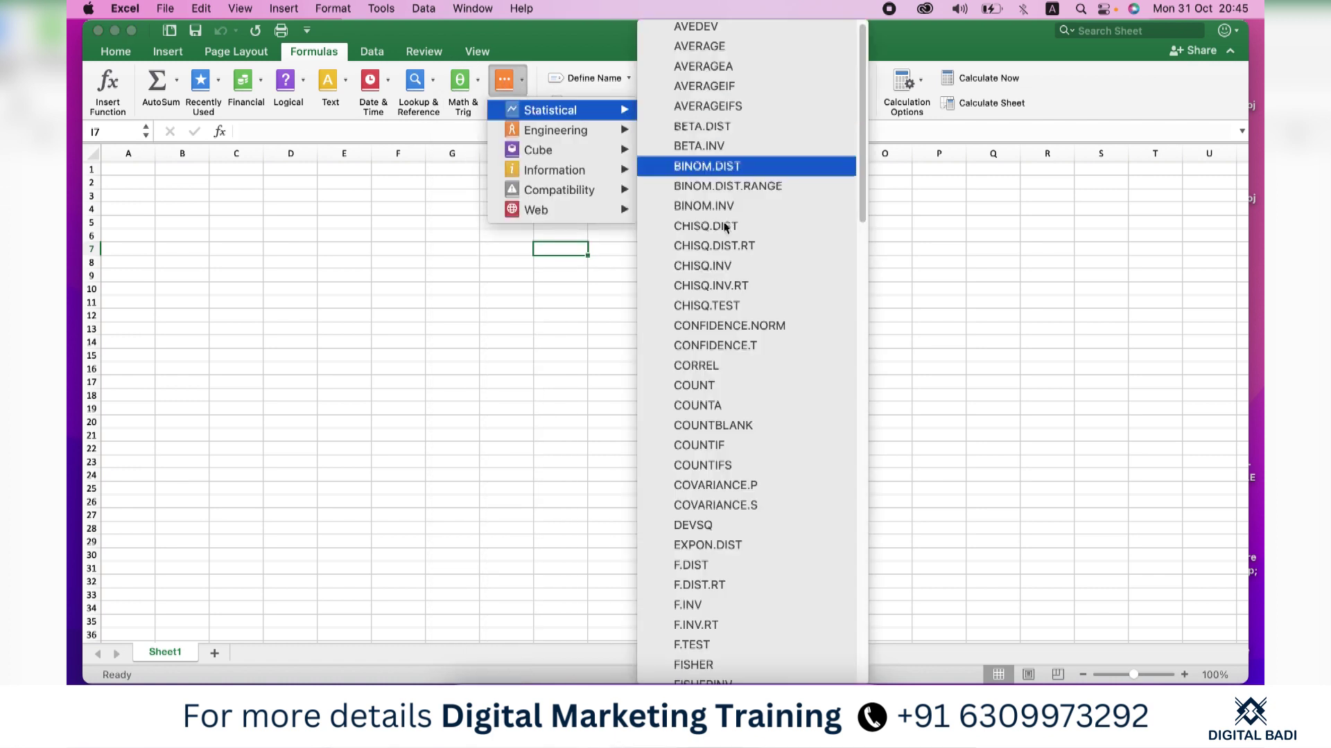
{"action": "scroll", "coordinate": [721, 614], "scroll_direction": "down", "scroll_amount": 2}
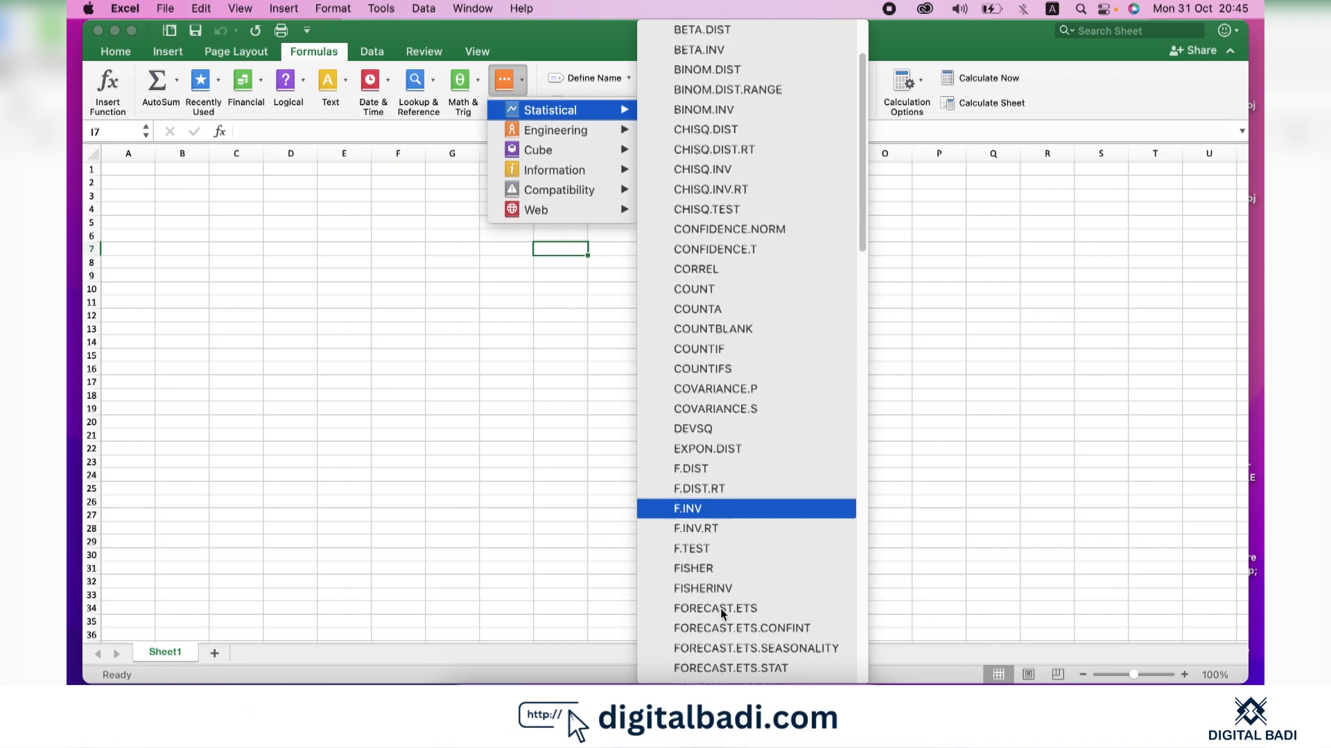
{"action": "scroll", "coordinate": [722, 614], "scroll_direction": "down", "scroll_amount": 4}
{"action": "scroll", "coordinate": [721, 609], "scroll_direction": "down", "scroll_amount": 1}
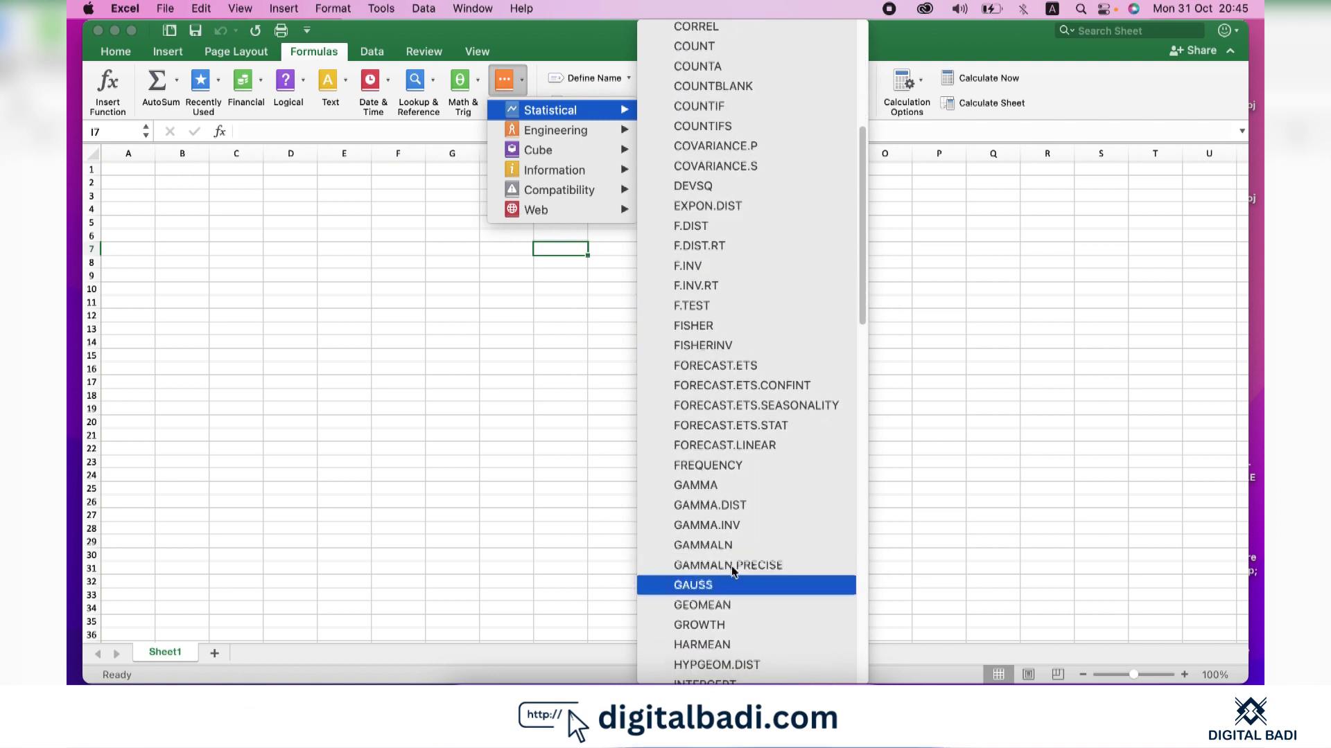
{"action": "scroll", "coordinate": [795, 436], "scroll_direction": "down", "scroll_amount": 1}
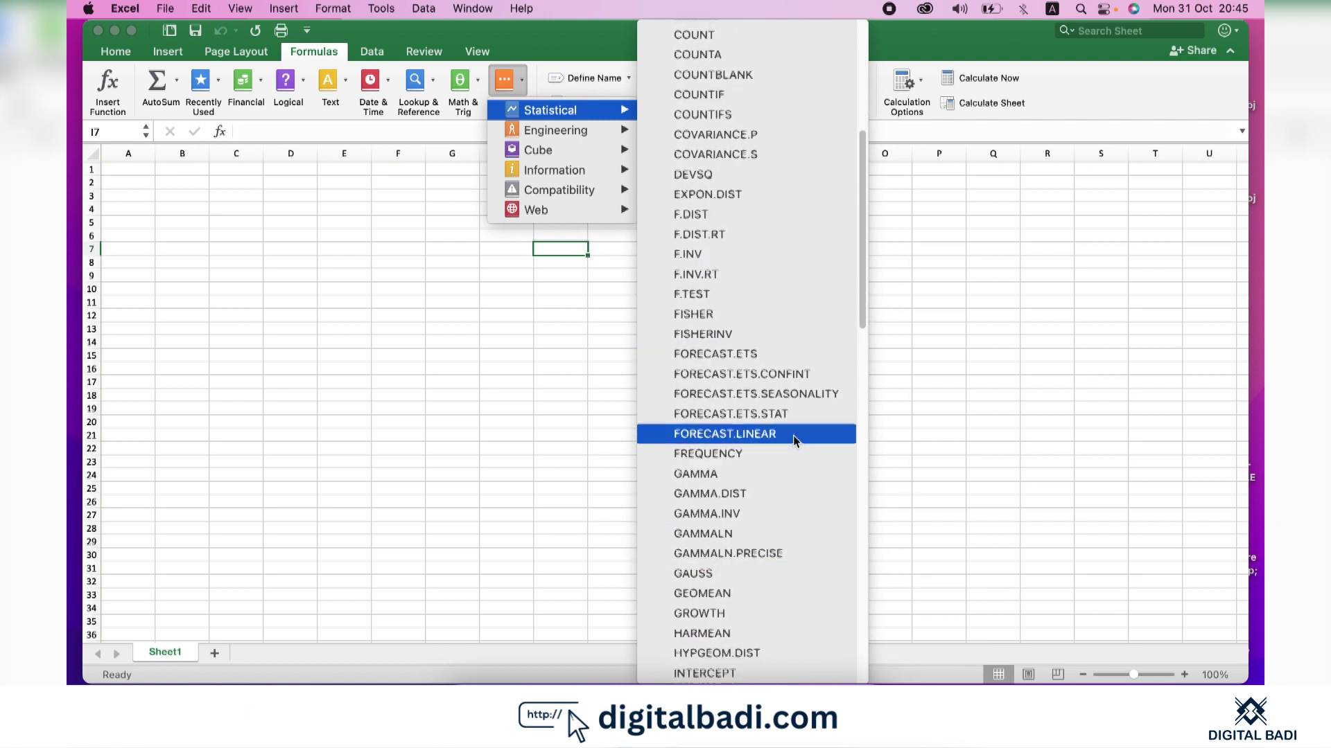
{"action": "left_click", "coordinate": [448, 288]}
{"action": "left_click", "coordinate": [514, 288]}
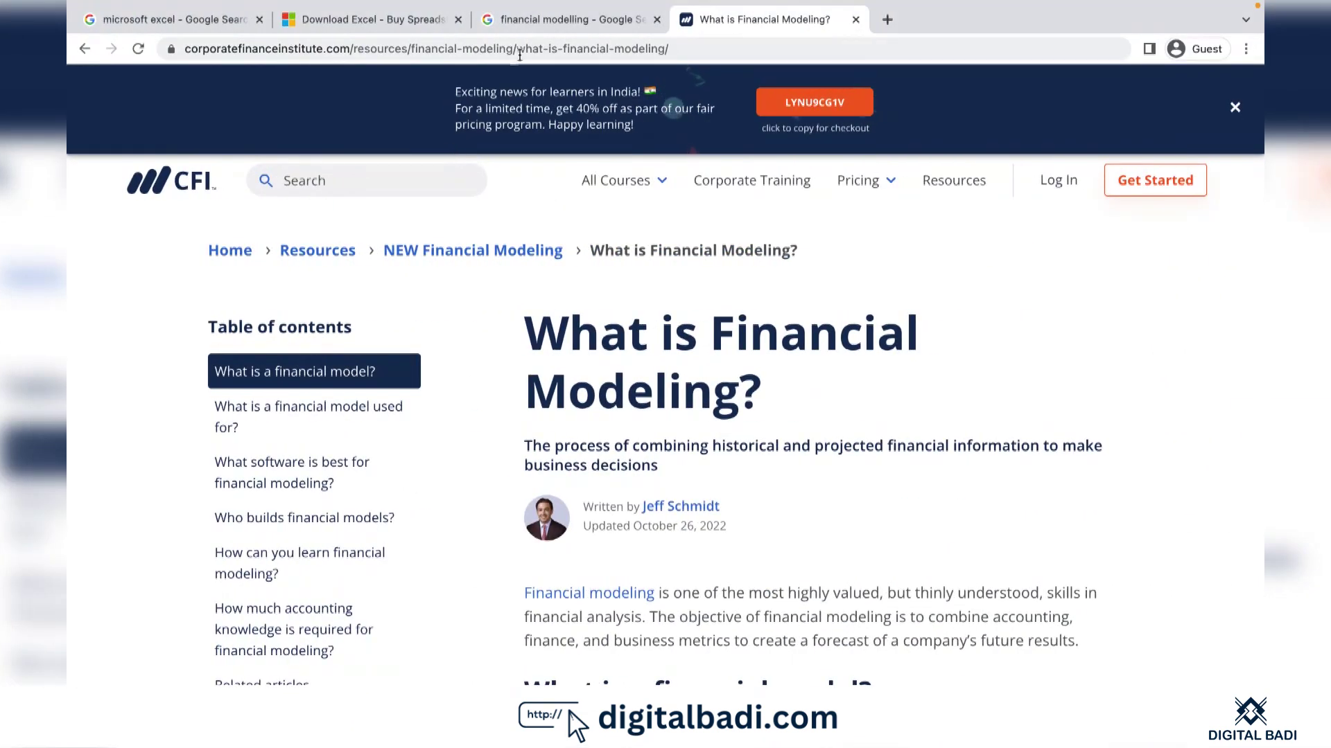
From the Google results tab, return to Google's home page and type 'beneffts of using excel for'.
{"action": "left_click", "coordinate": [588, 28]}
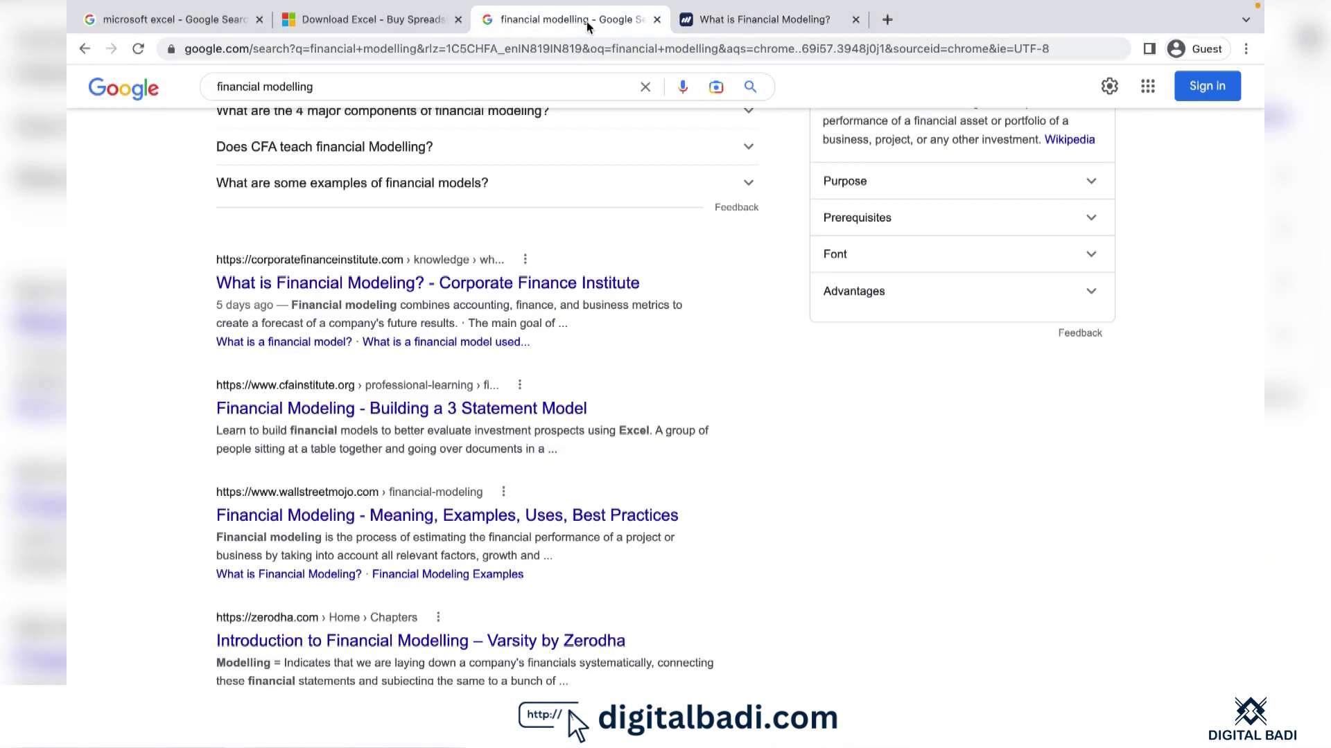
{"action": "left_click", "coordinate": [149, 93]}
{"action": "left_click", "coordinate": [552, 372]}
{"action": "type", "text": "beneffi"}
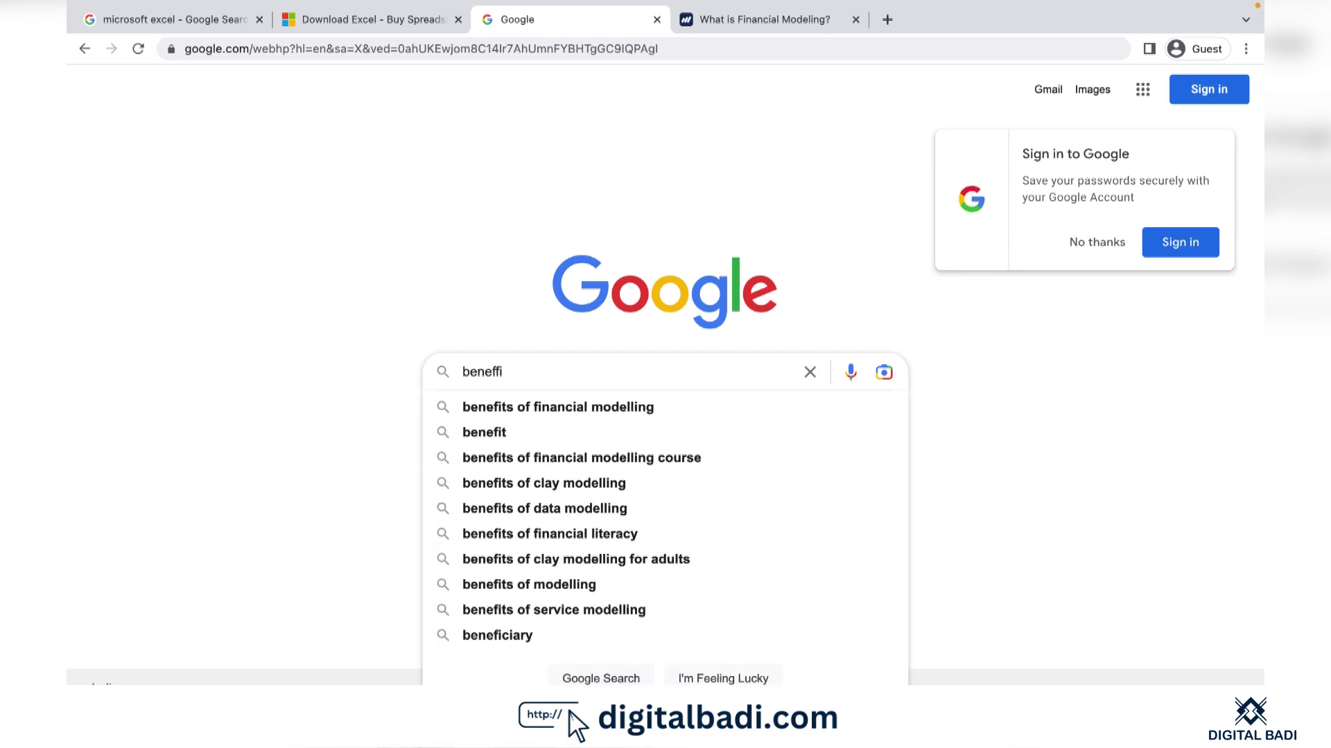
{"action": "type", "text": "ts of using excel for"}
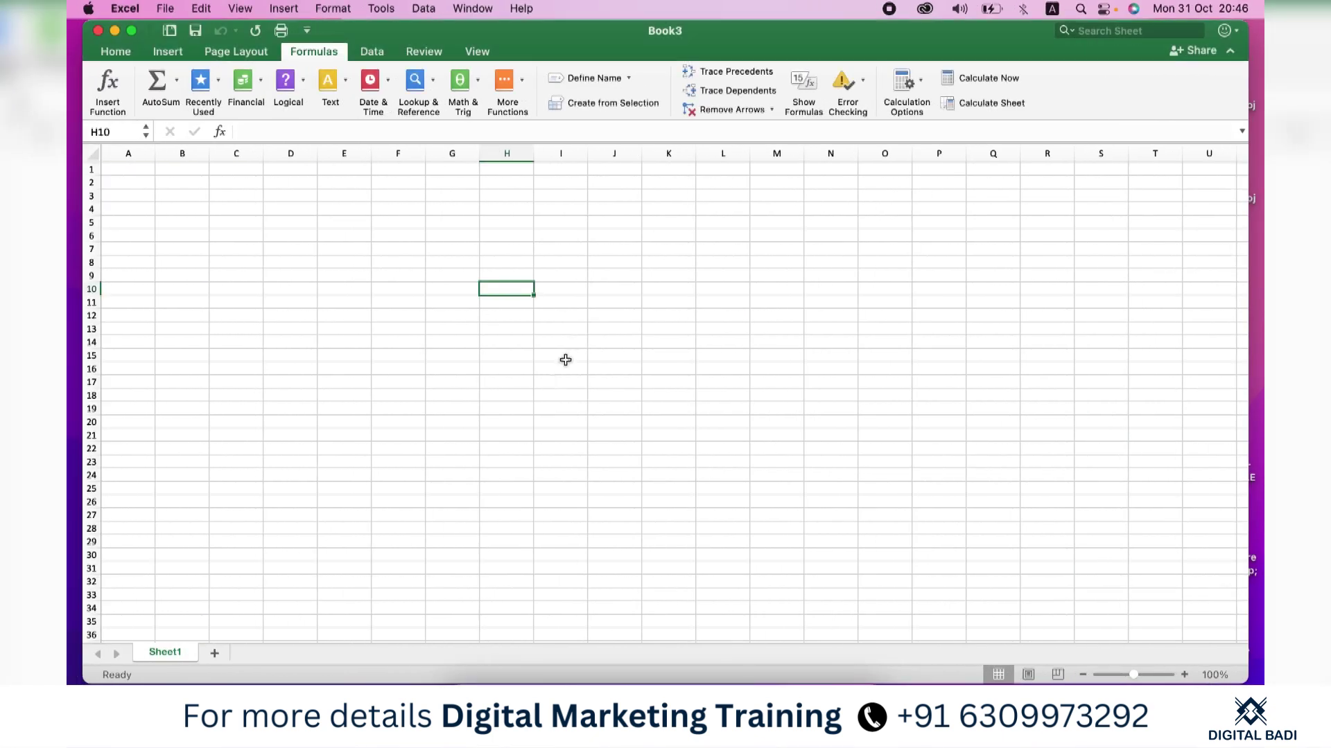
Bring the empty Excel Book3 window, still on the Formulas tab, back to the front.
{"action": "left_click", "coordinate": [580, 260]}
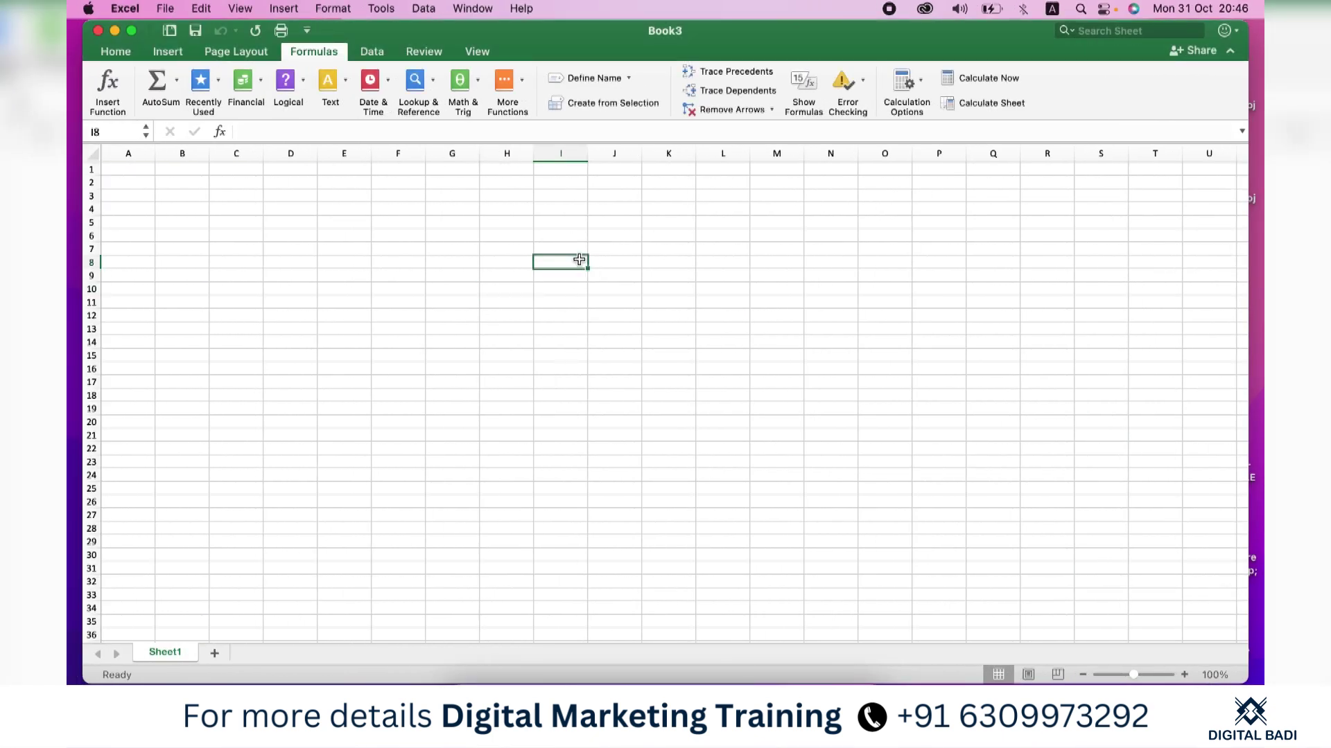